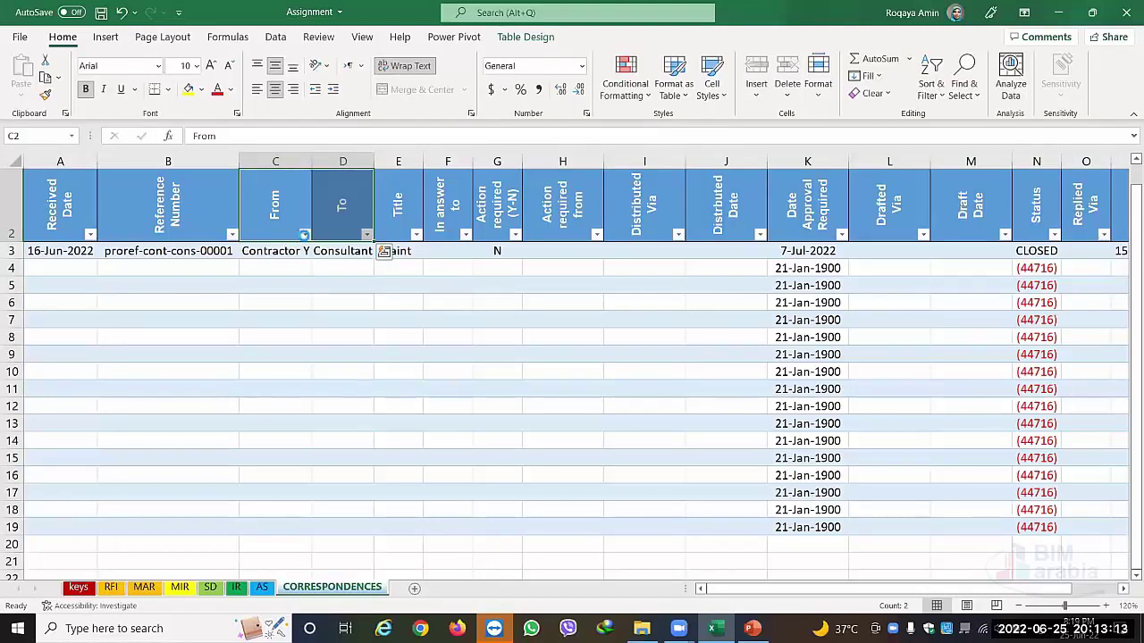
Check the From column's filter options and widen the Title column to about twice its width.
click(303, 235)
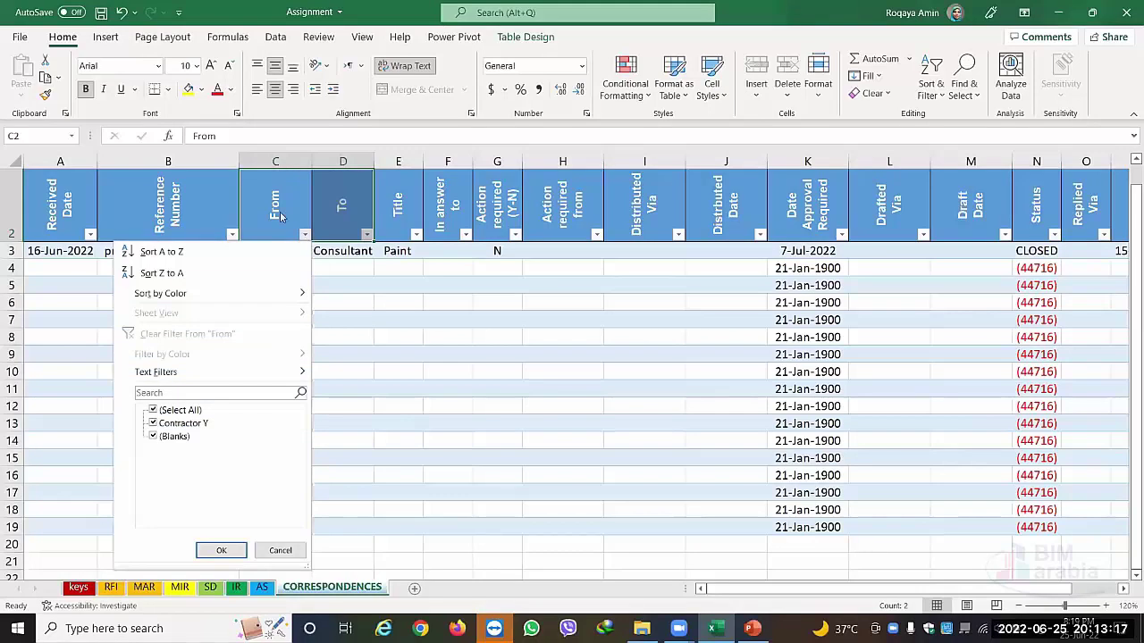
click(360, 253)
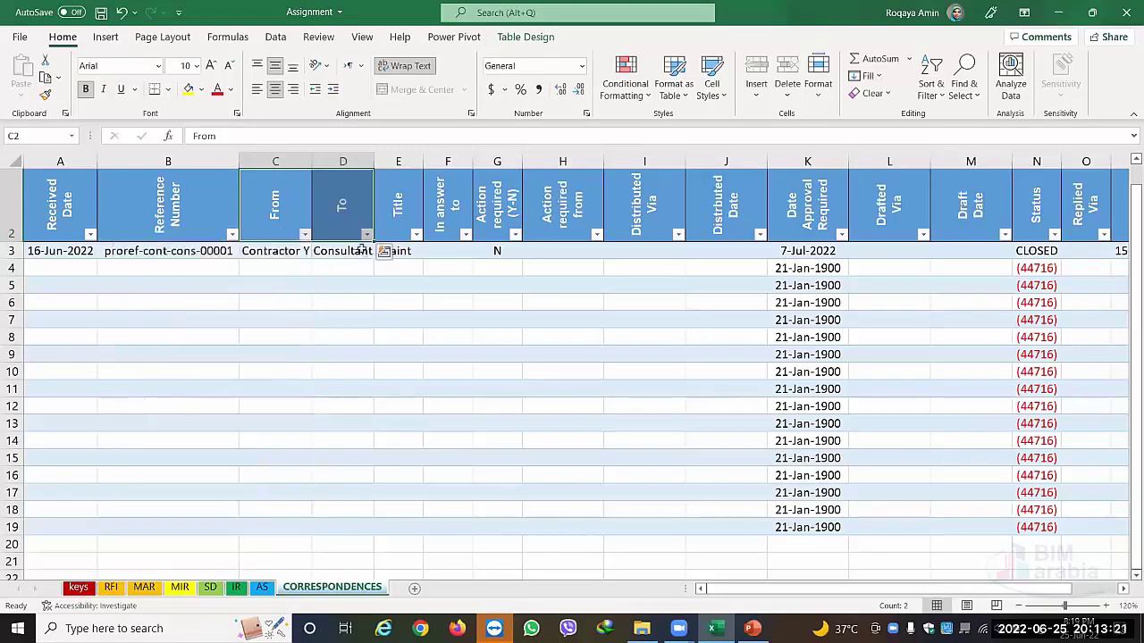
click(399, 251)
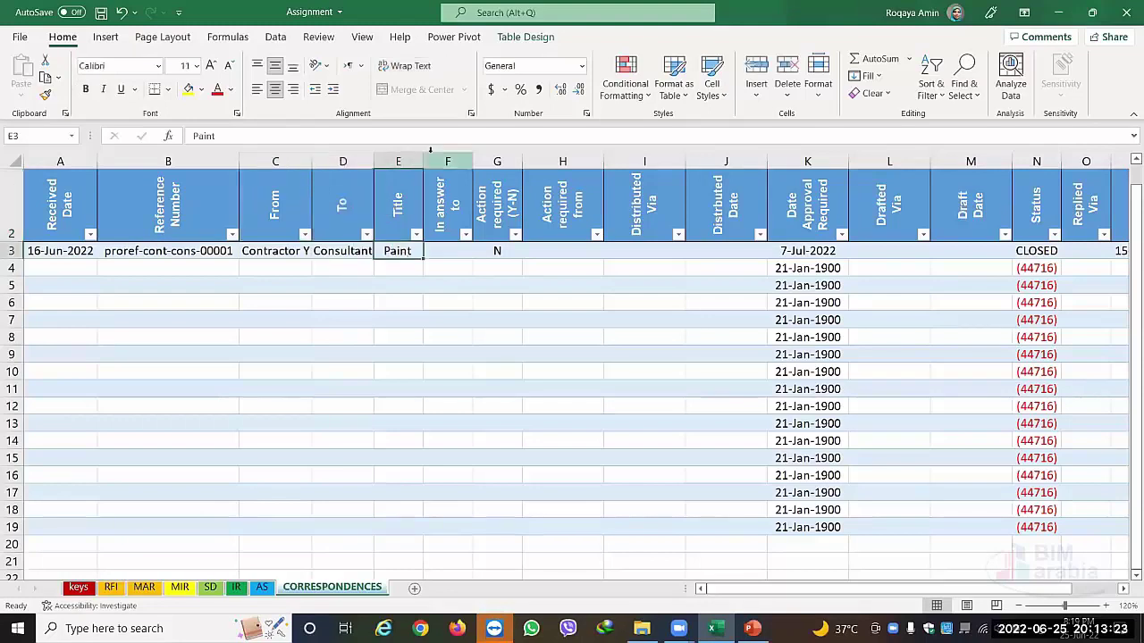
drag(428, 151, 469, 152)
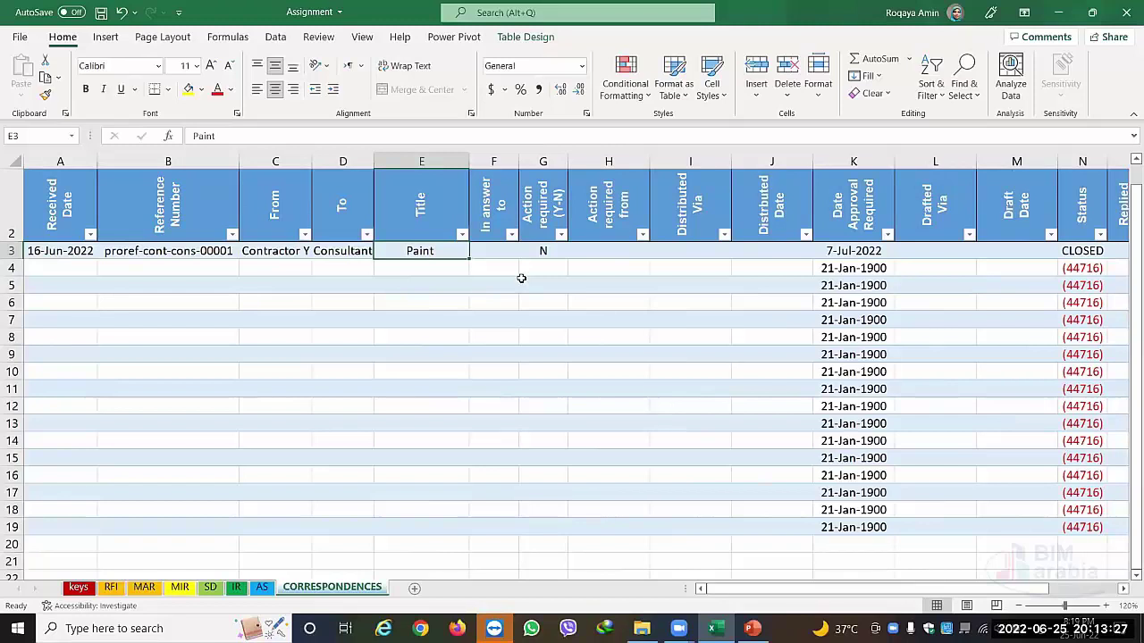
Fill the "In answer to" header cell with standard red.
click(499, 216)
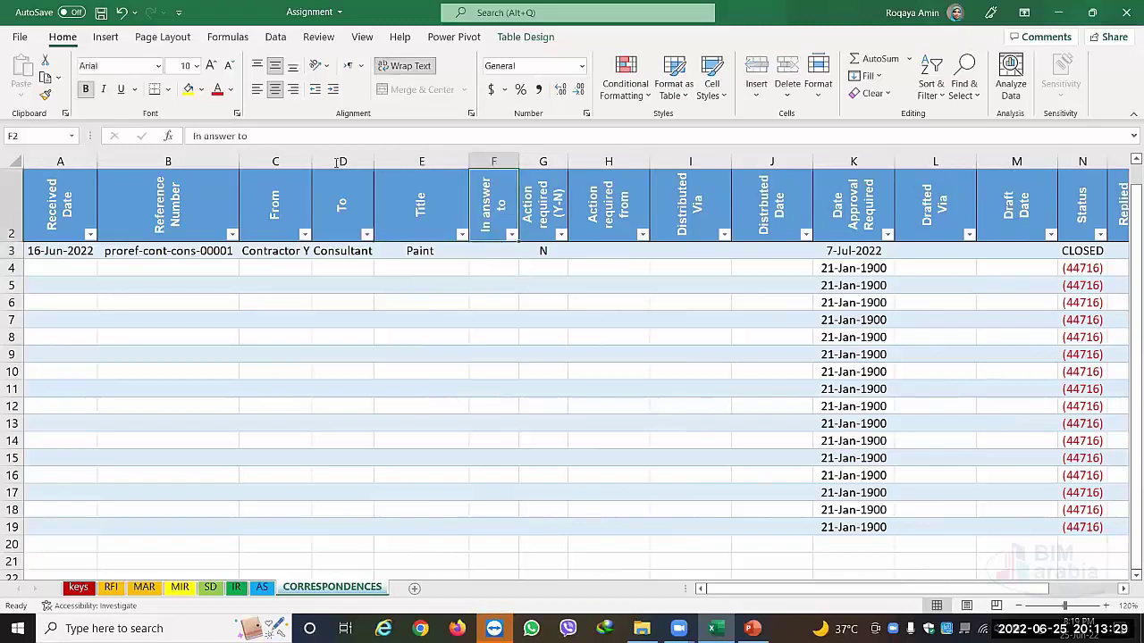
click(203, 90)
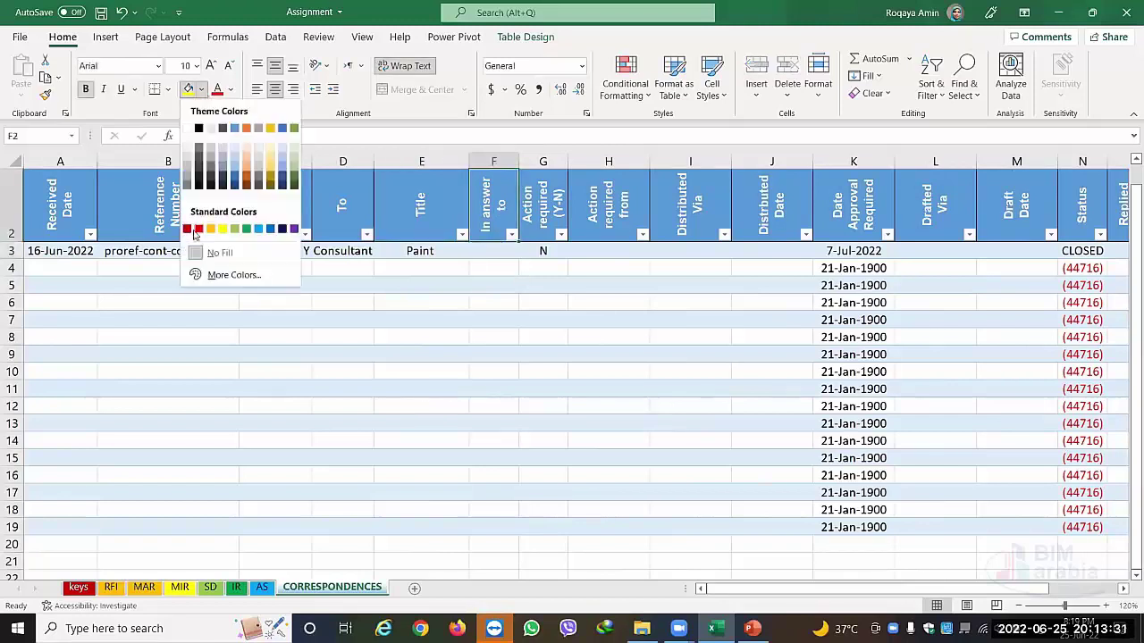
click(198, 228)
click(478, 315)
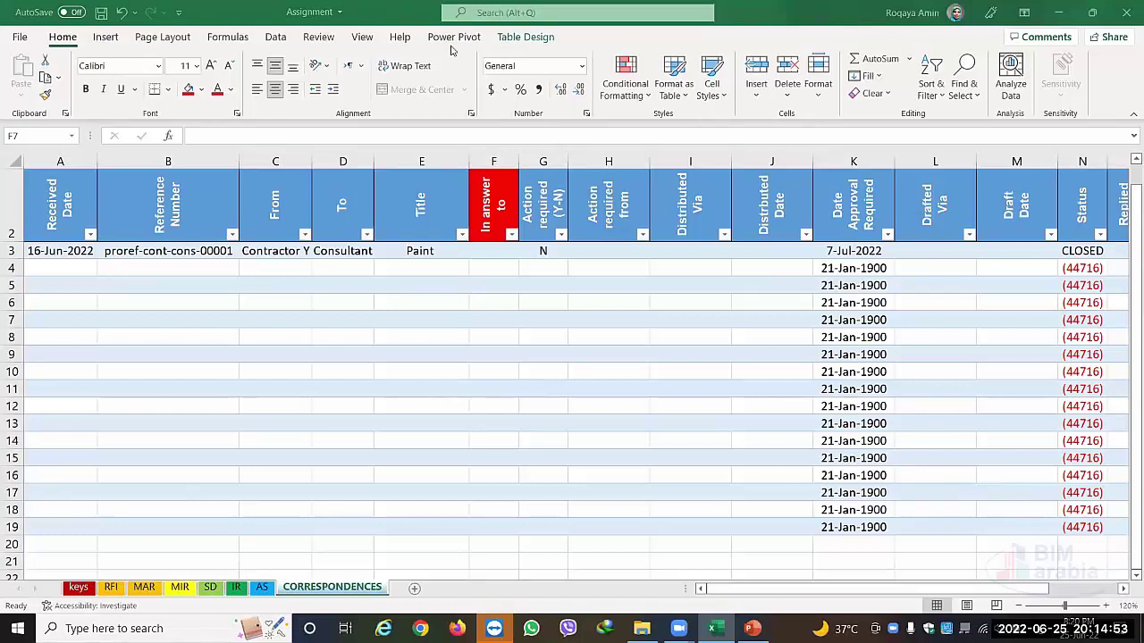
Enter "ref" as the In answer to value of the first correspondence record in row 3.
click(504, 254)
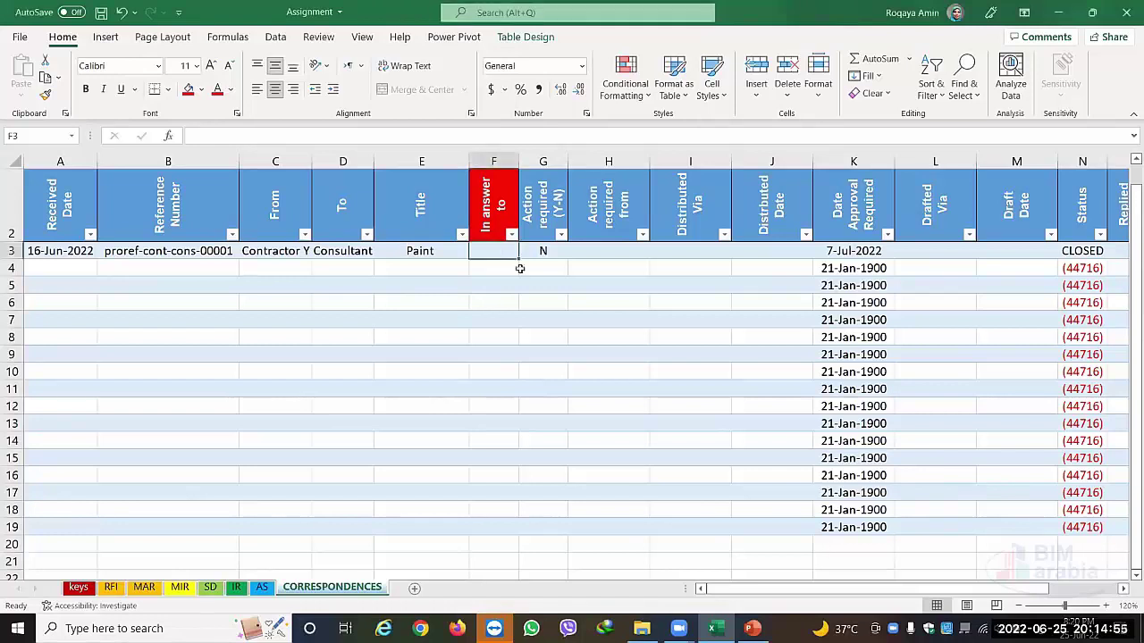
text(قثب)
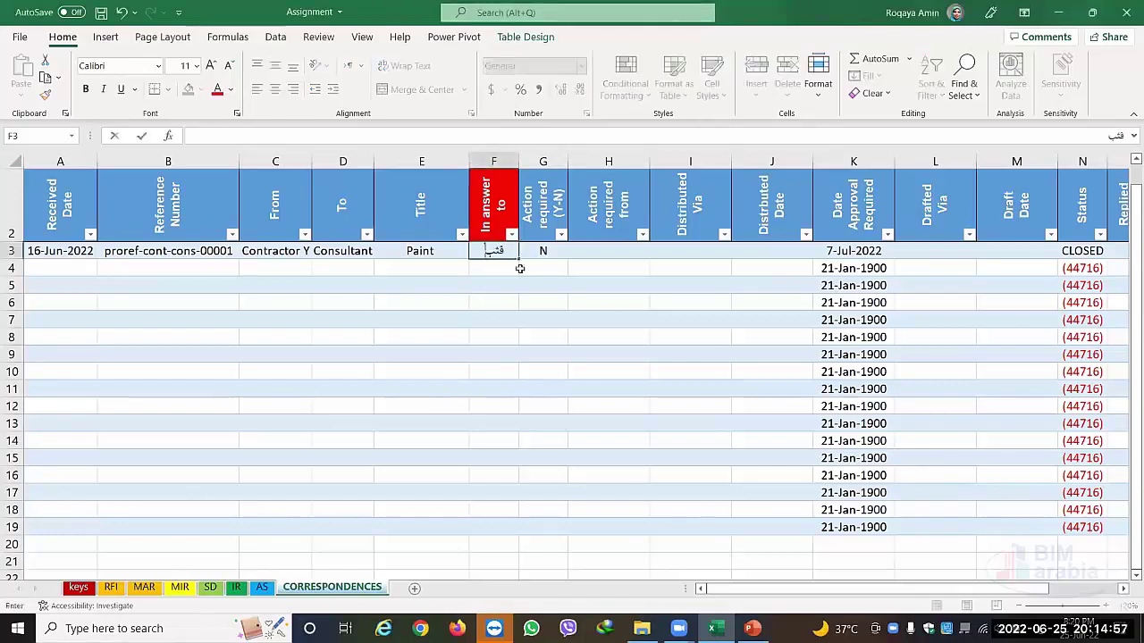
key(BackSpace)
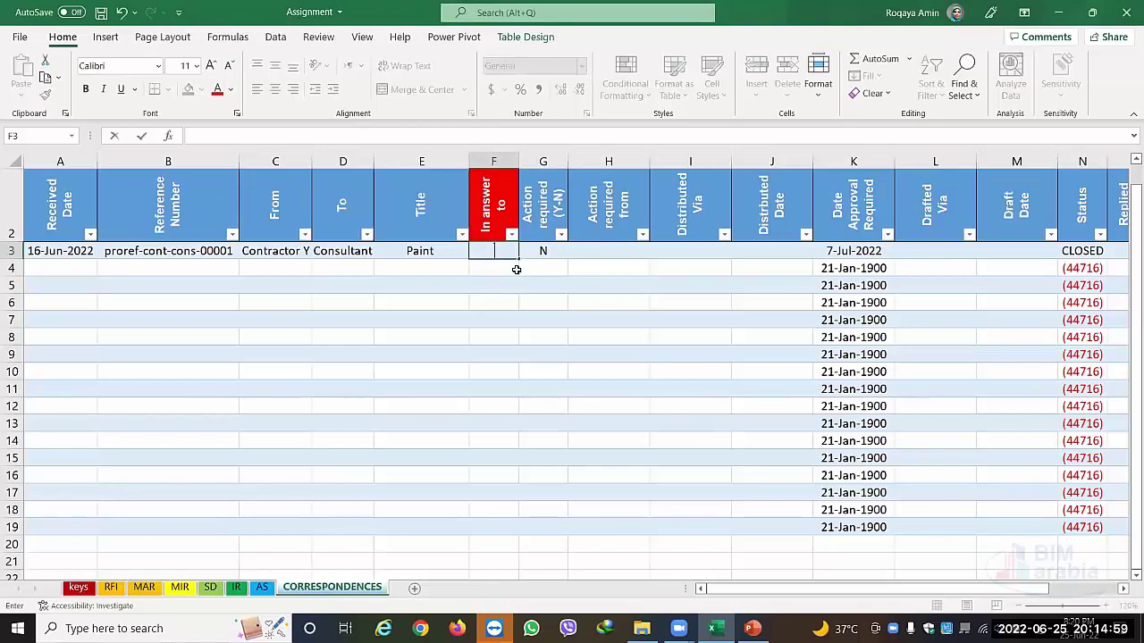
text(ref)
click(542, 403)
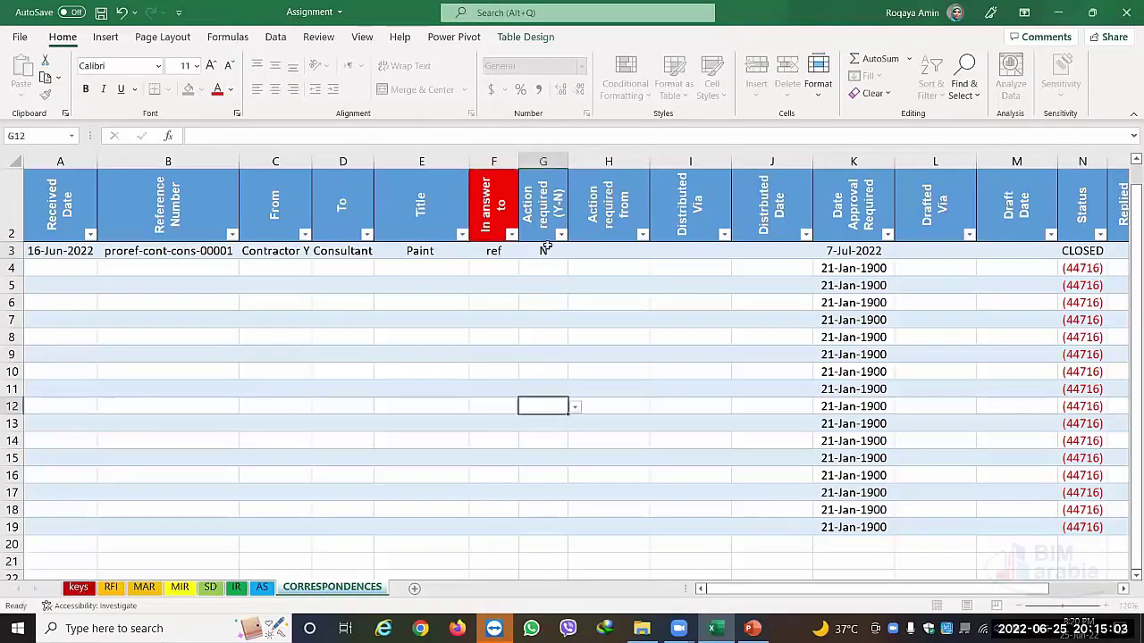
Choose N as the Action required value for the record in row 3.
click(542, 251)
click(576, 253)
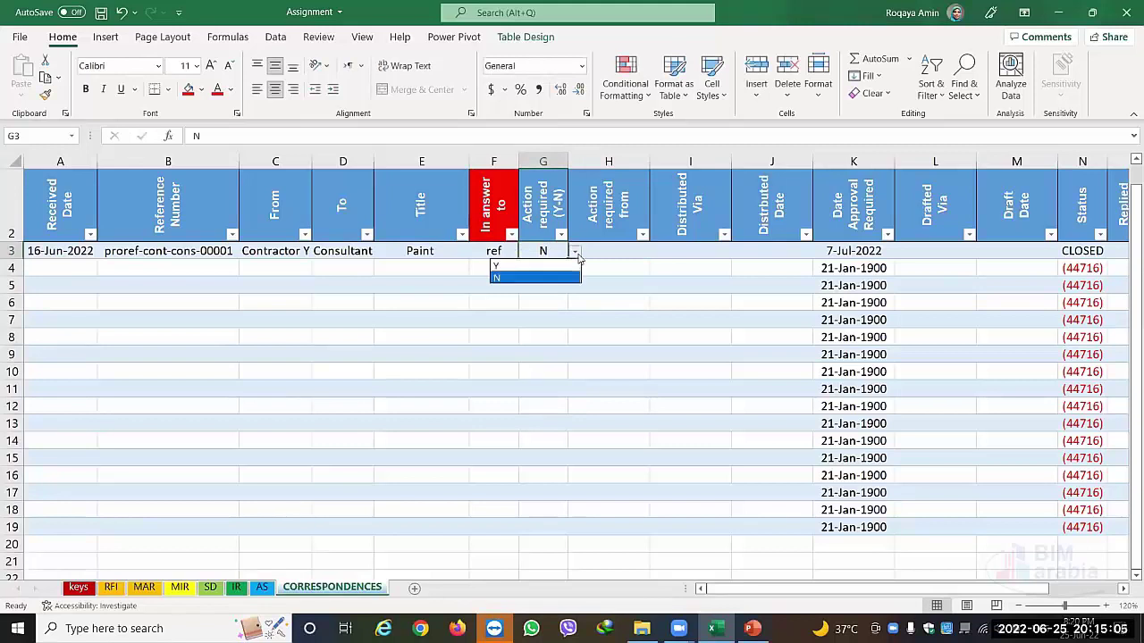
click(561, 278)
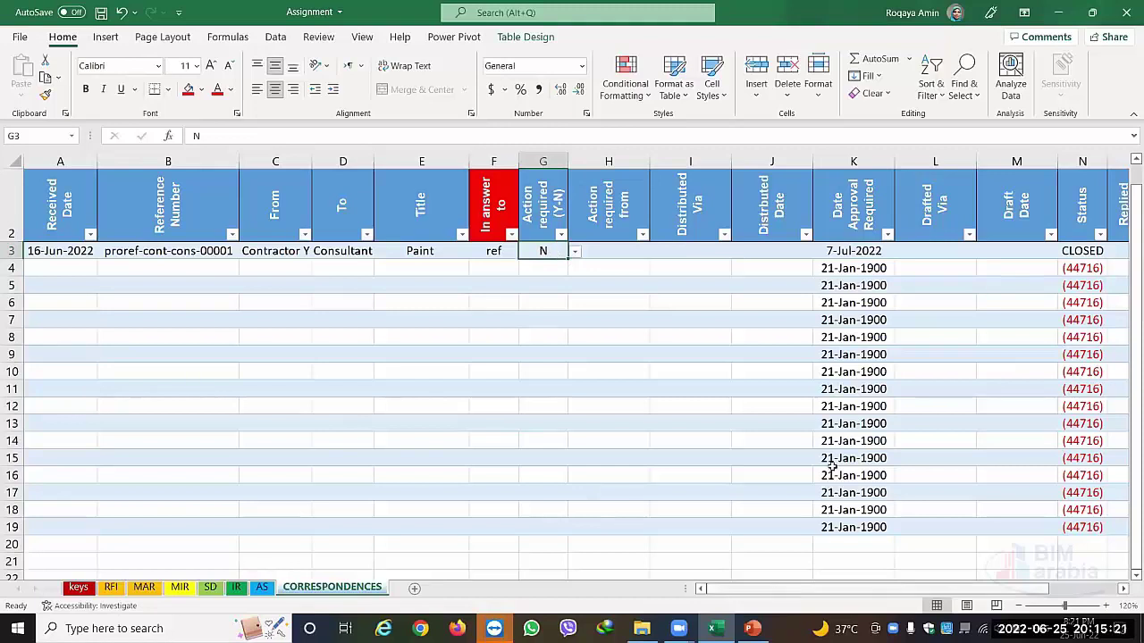
Inspect the Status formula of row 3 and set that row's Action required value to Y.
drag(760, 592, 855, 594)
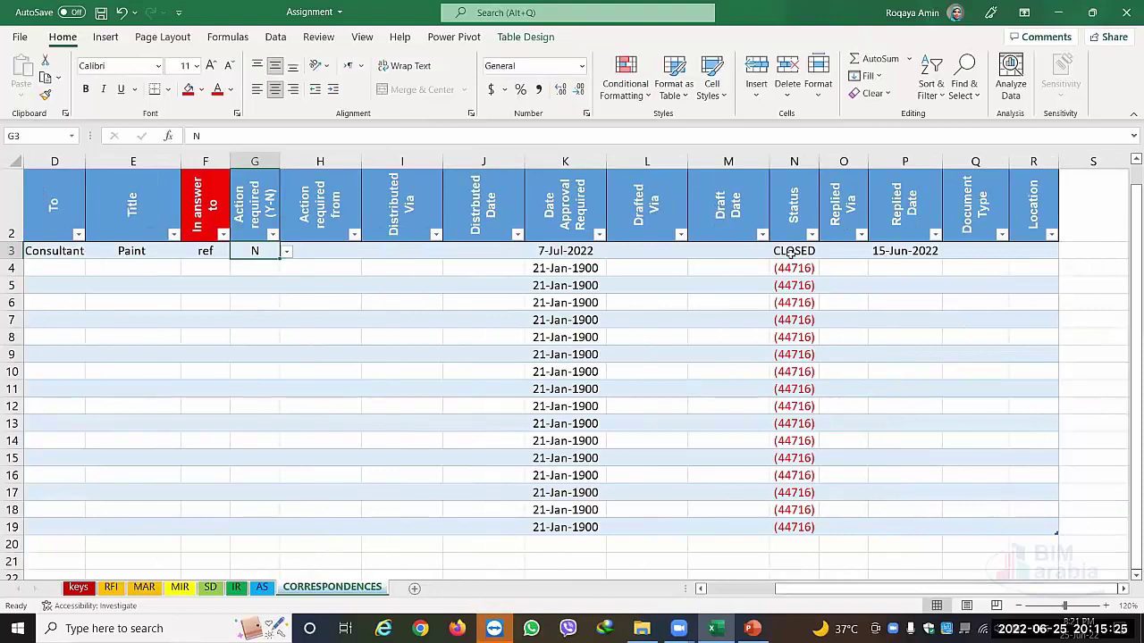
click(787, 254)
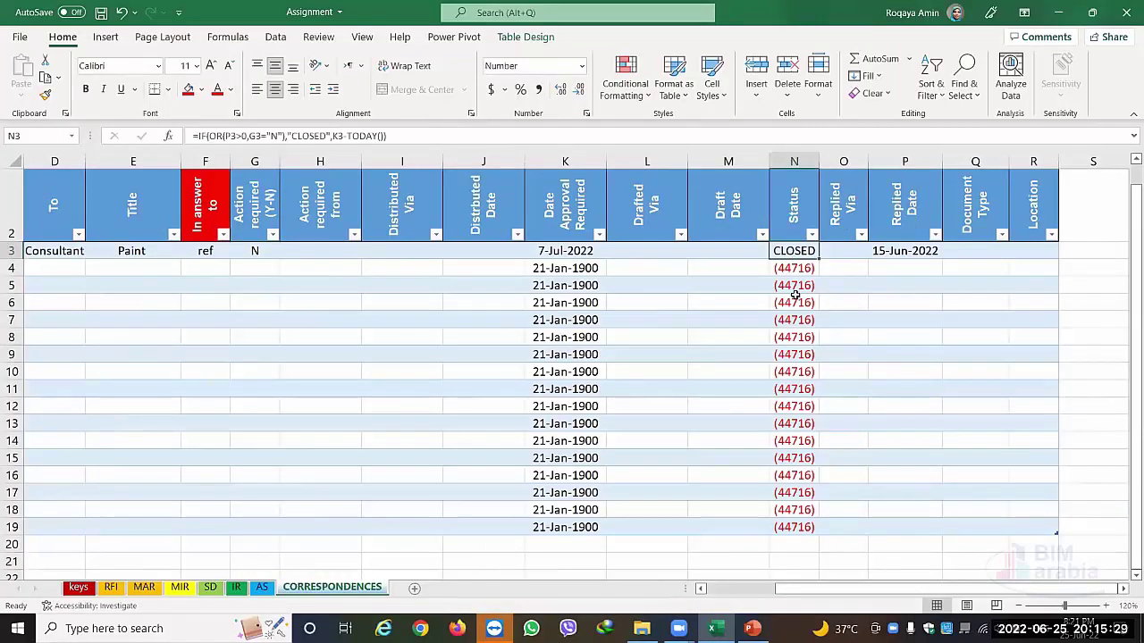
click(254, 256)
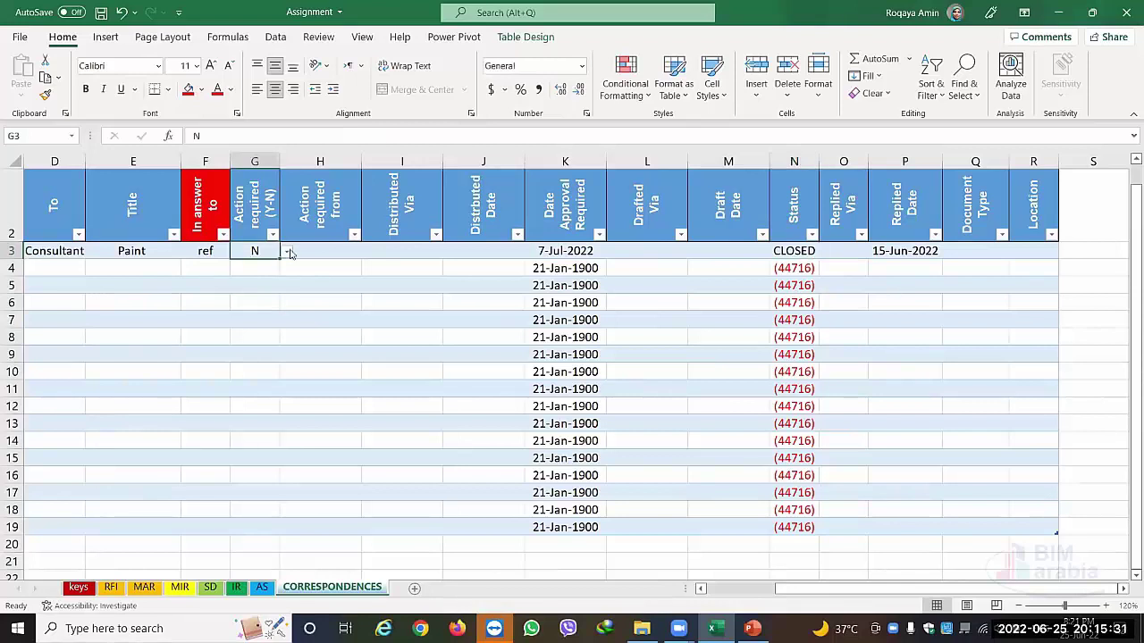
click(288, 254)
click(278, 270)
click(276, 271)
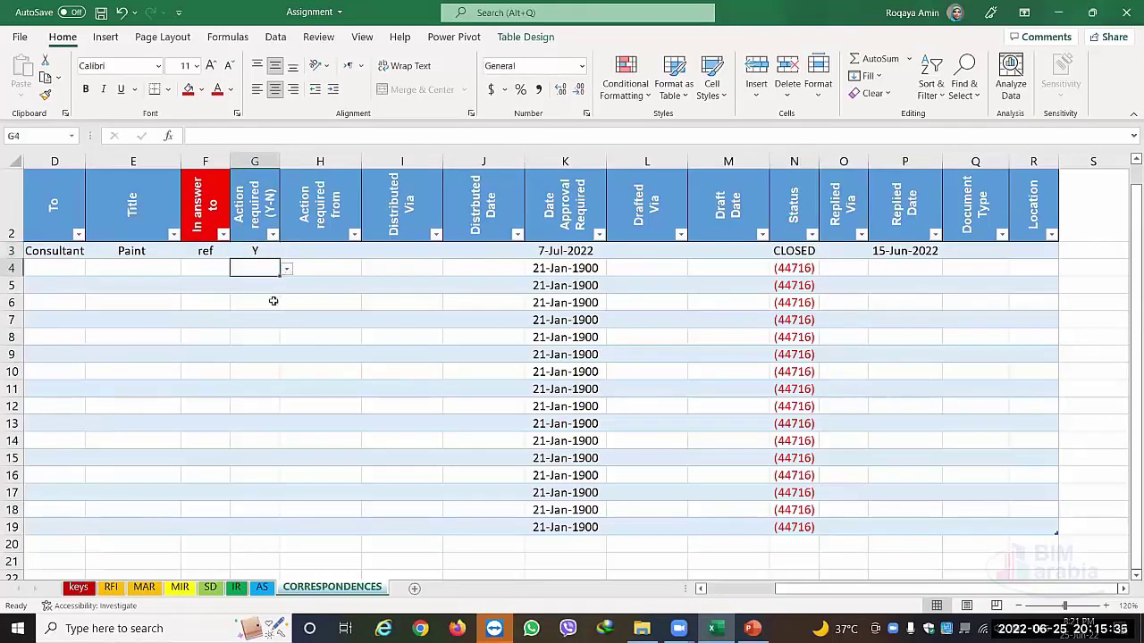
Examine the available choices for Action required from in row 3 without selecting one.
click(324, 255)
click(365, 254)
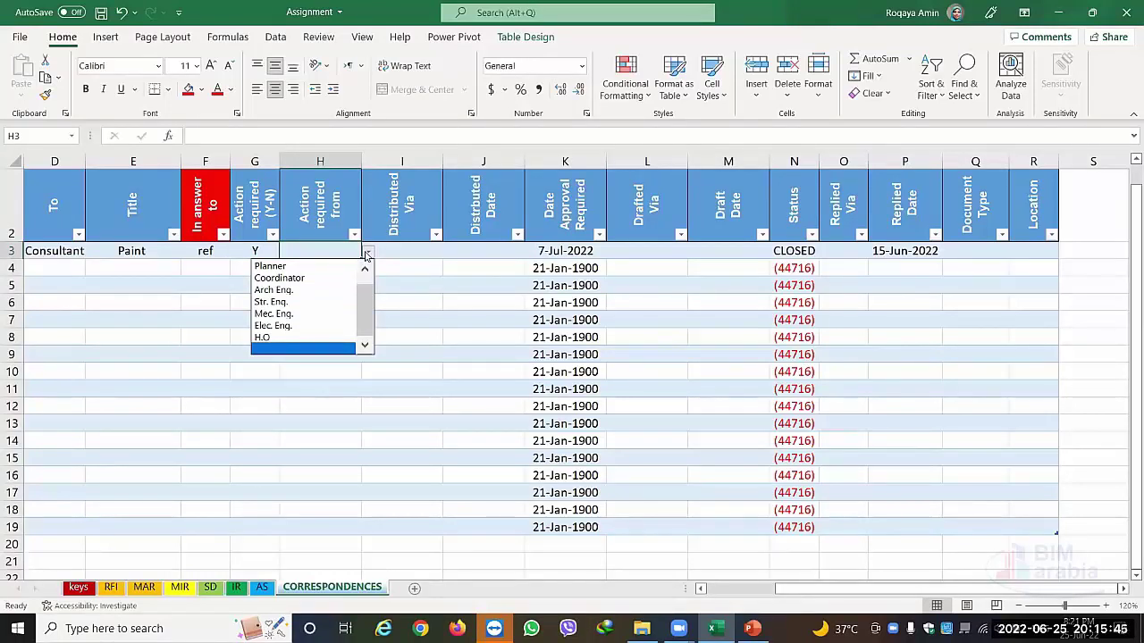
click(300, 248)
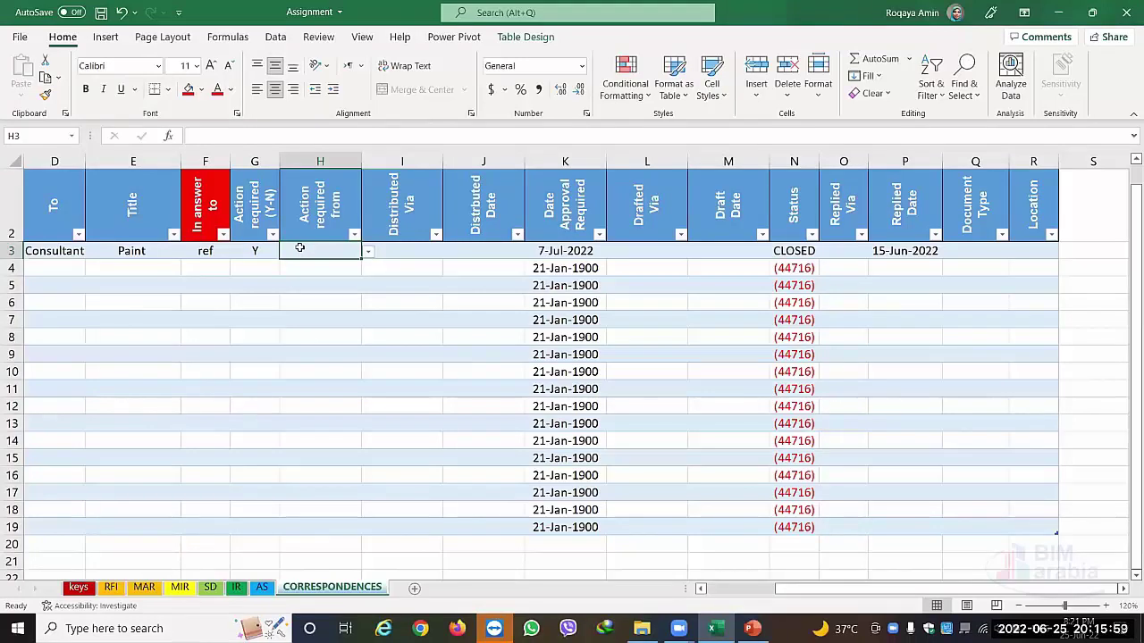
Fill the Distributed Via and Distributed Date header cells with red.
click(407, 199)
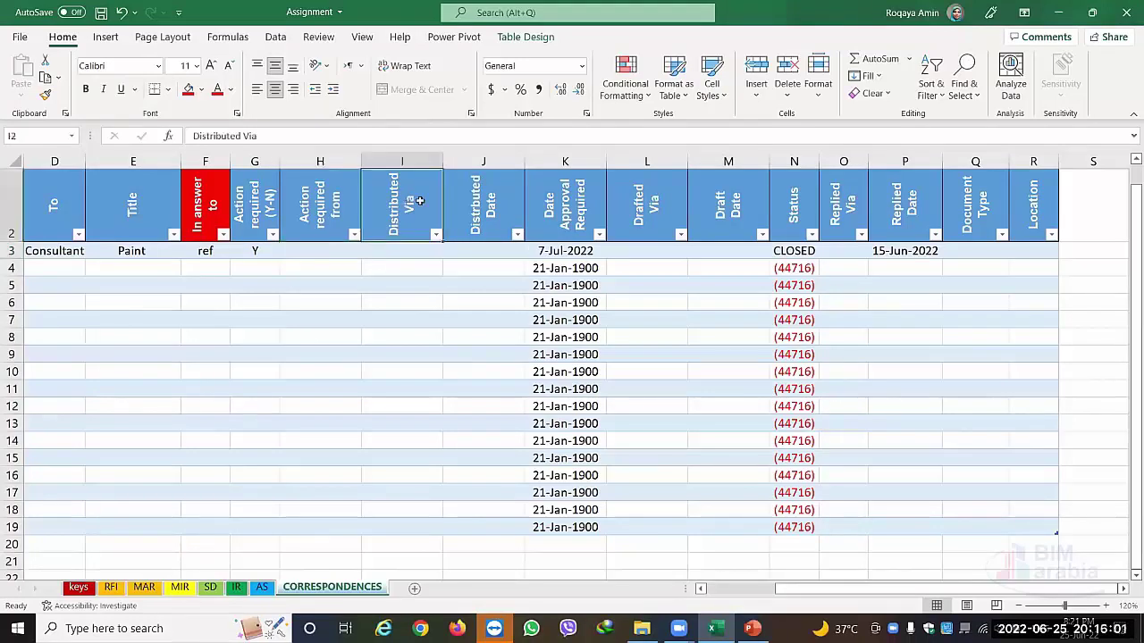
drag(419, 201, 469, 205)
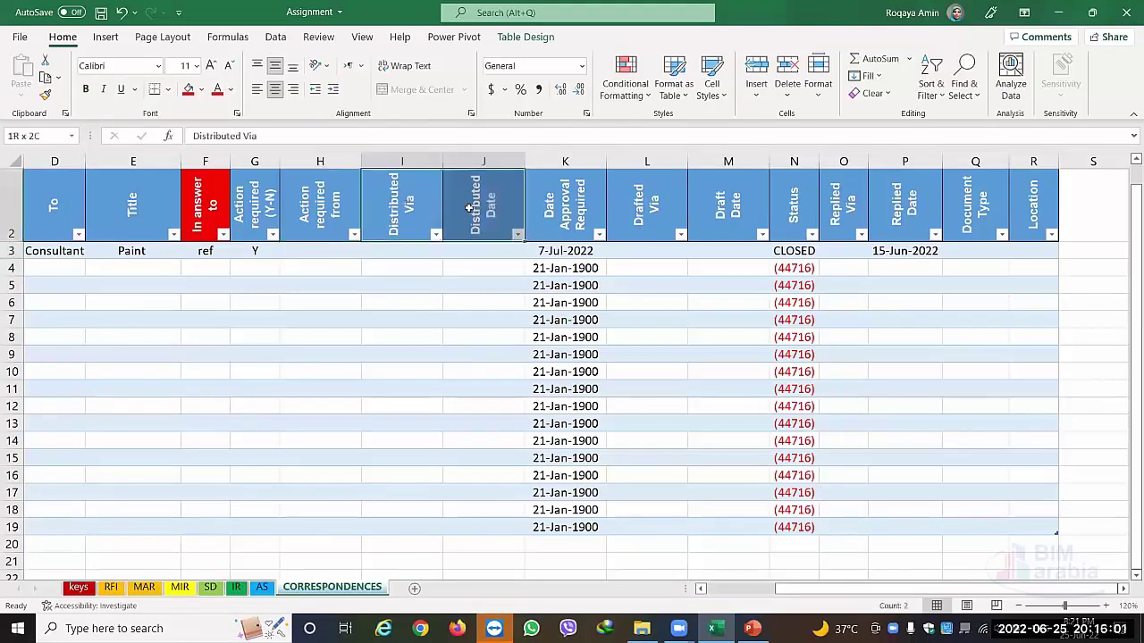
click(189, 89)
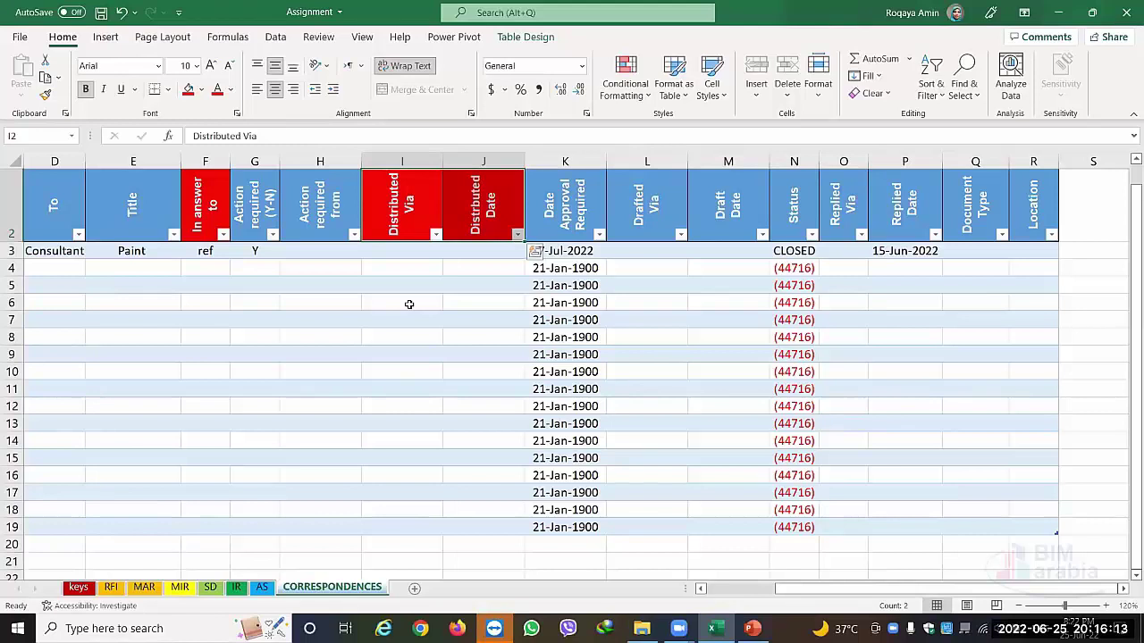
Examine row 3's Distributed Via choices, its Distributed Date cell and the Date Approval Required formula.
click(399, 247)
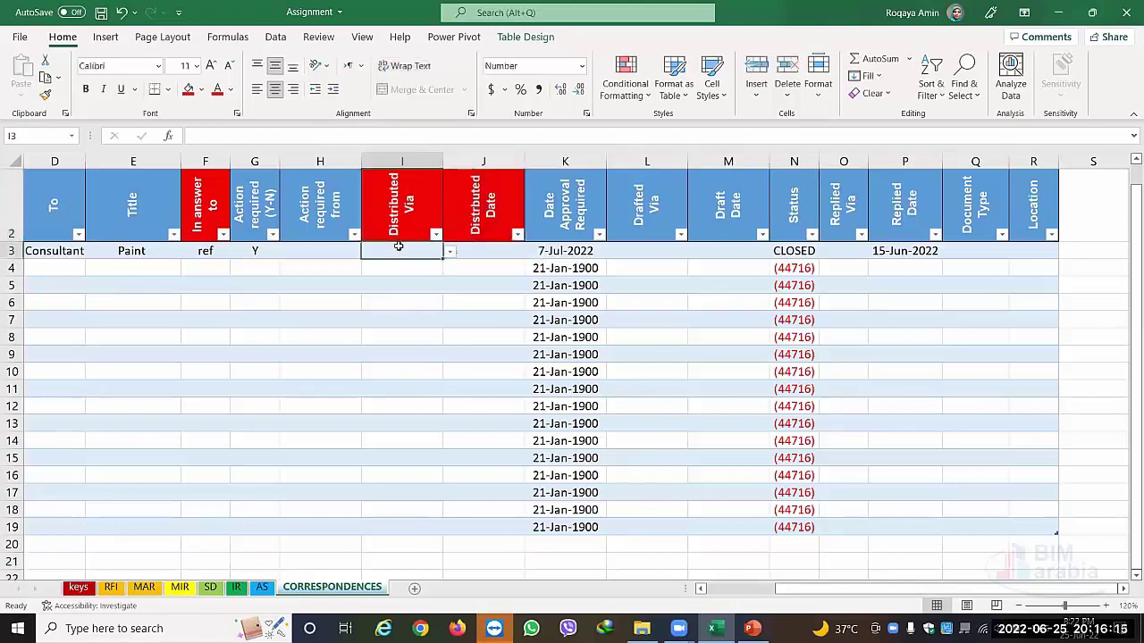
click(450, 255)
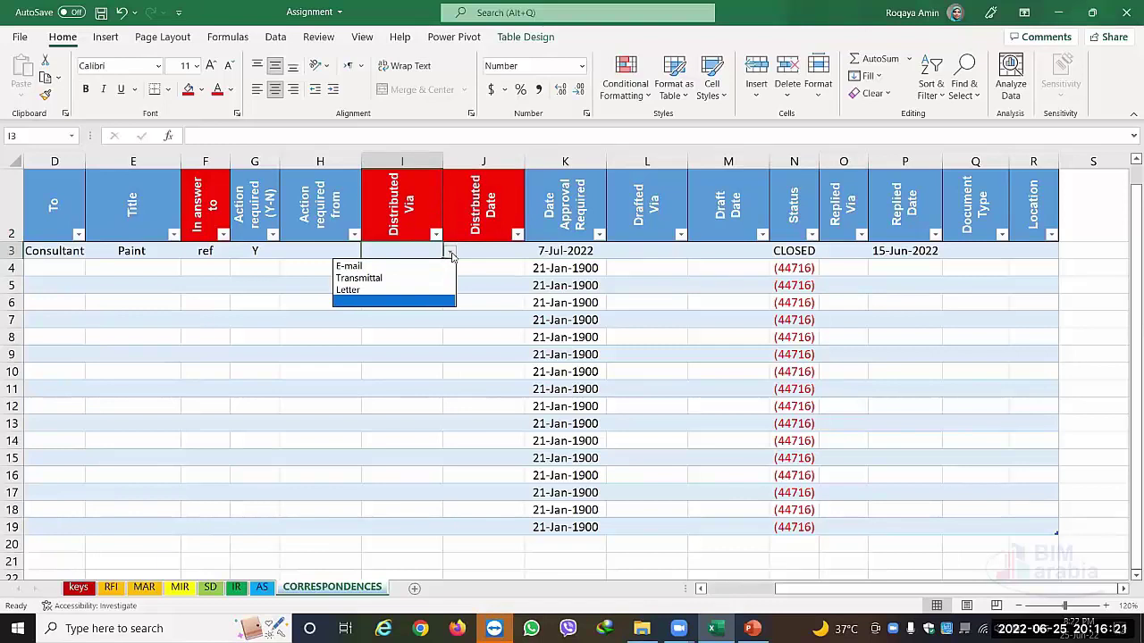
key(Escape)
click(503, 252)
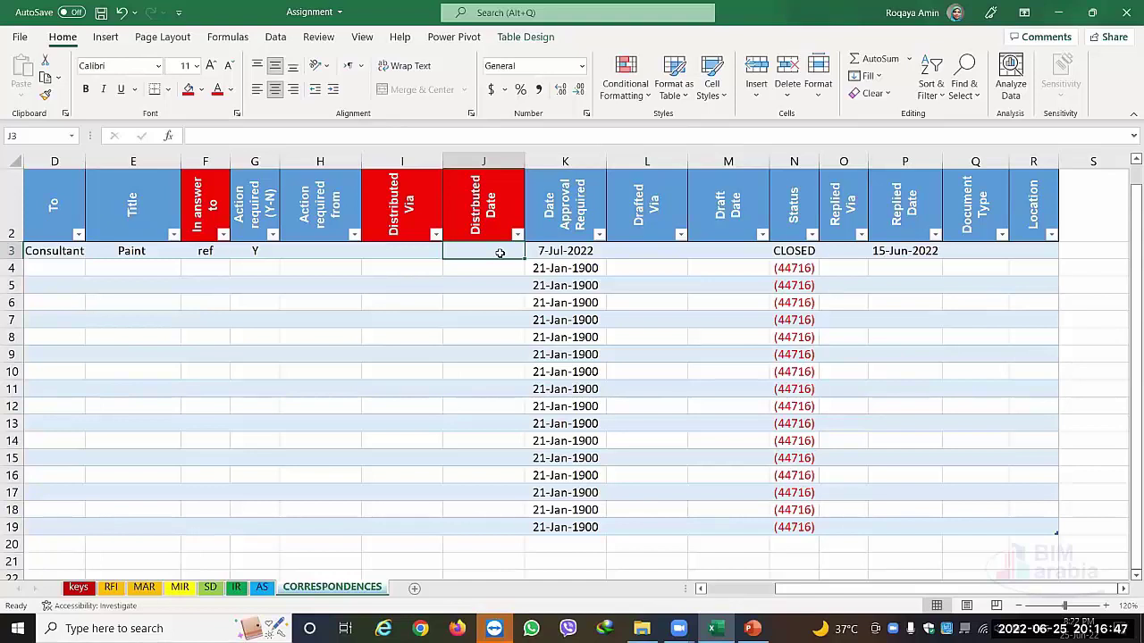
click(420, 214)
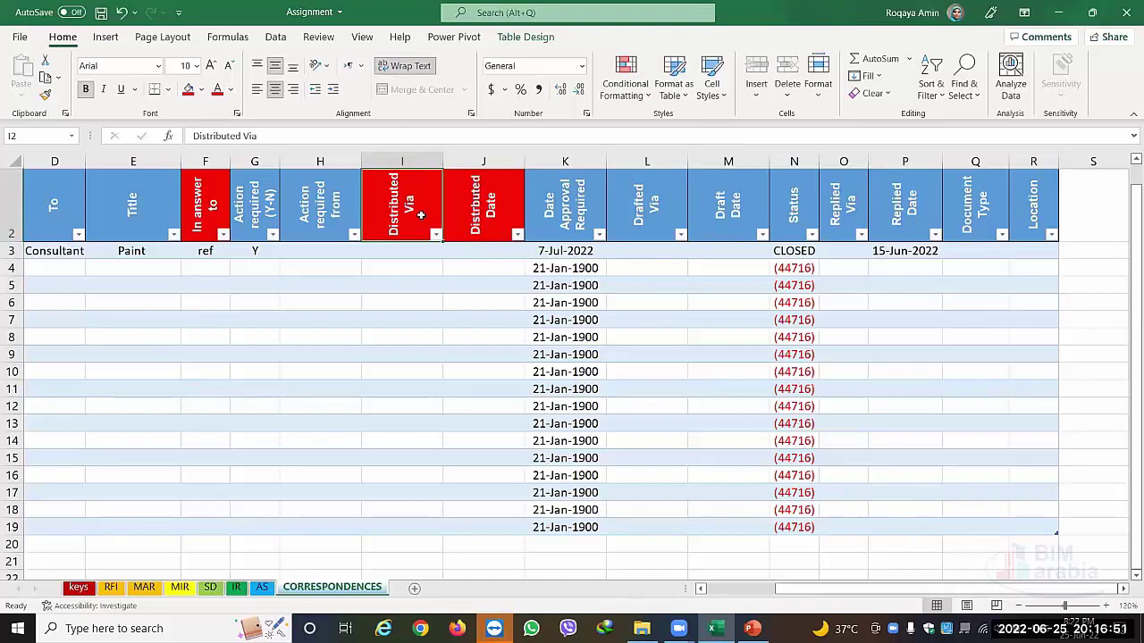
click(494, 252)
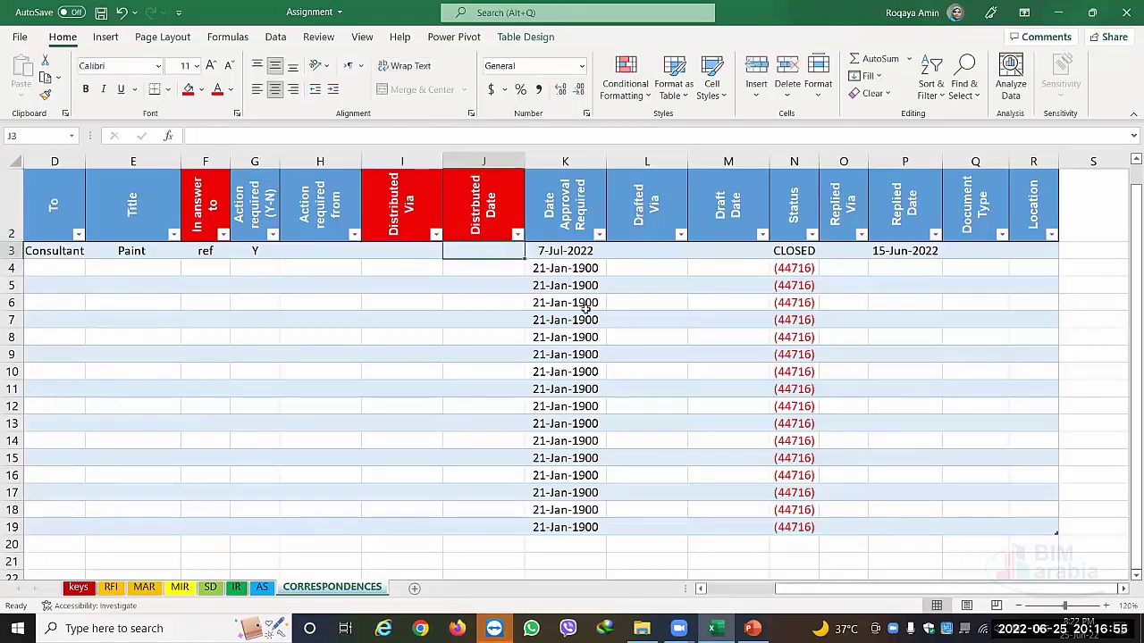
click(582, 254)
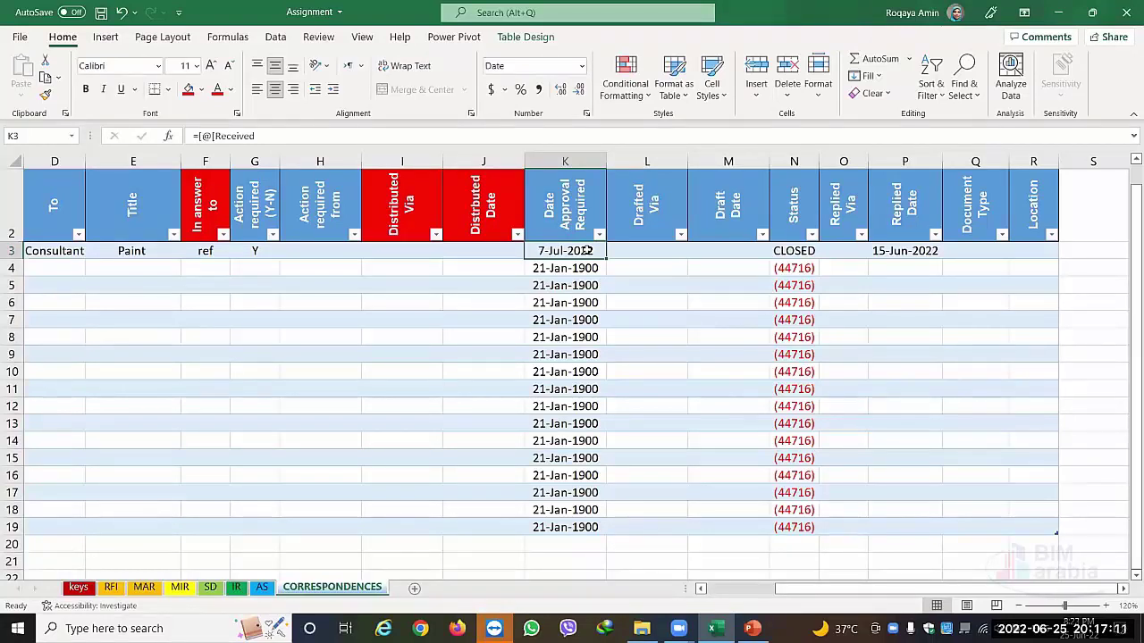
Examine the Drafted Via choices and the Draft Date cell of row 3.
click(636, 249)
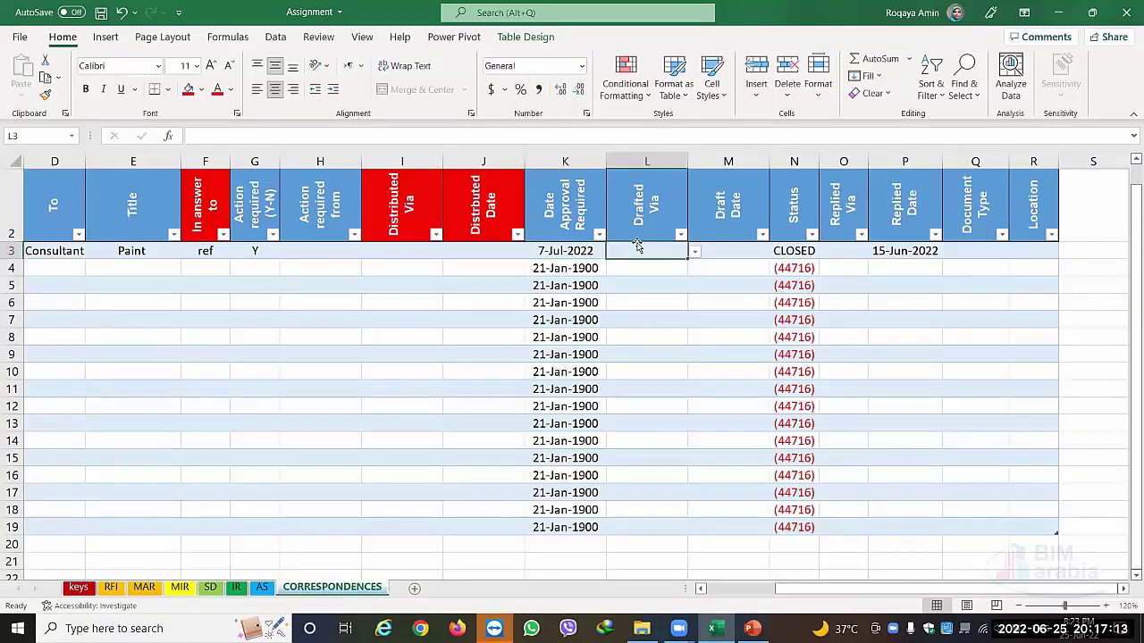
click(694, 252)
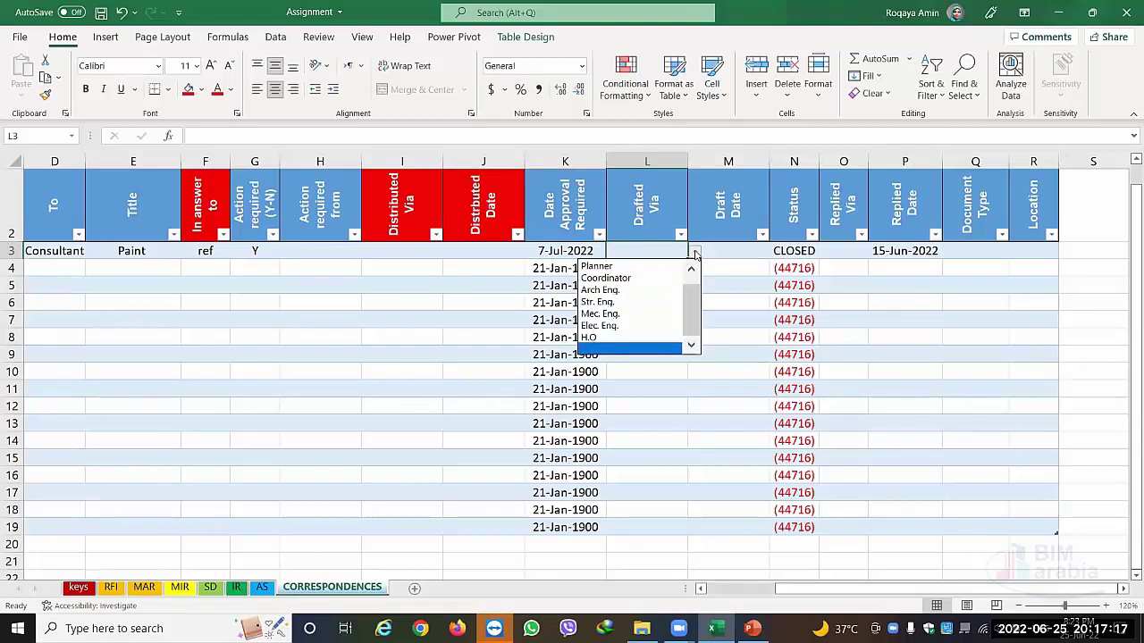
key(Escape)
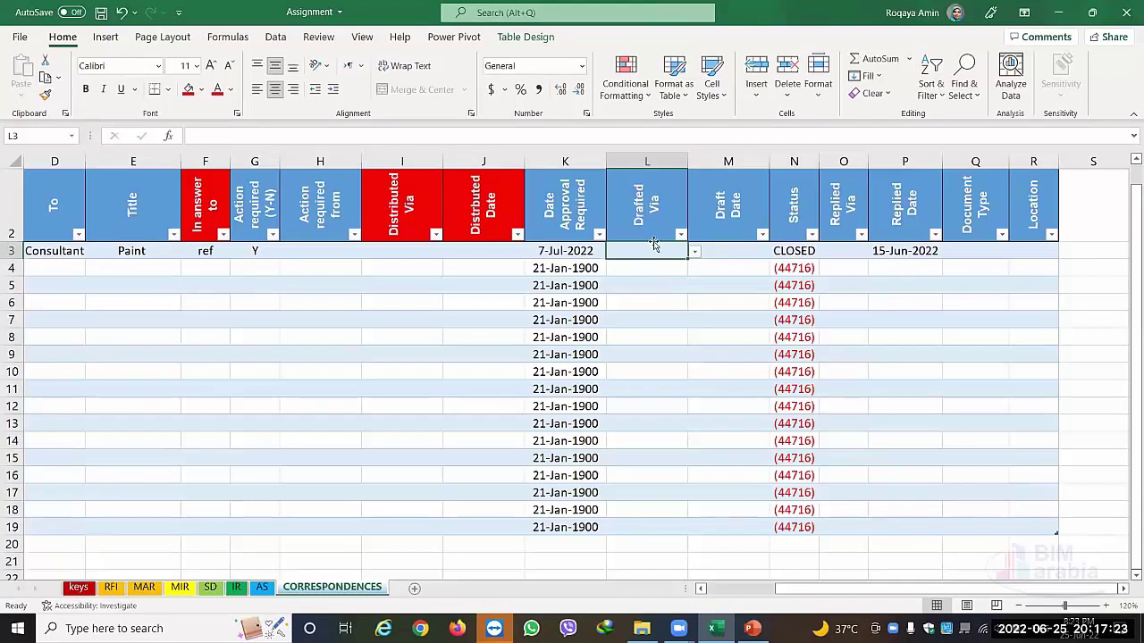
click(741, 248)
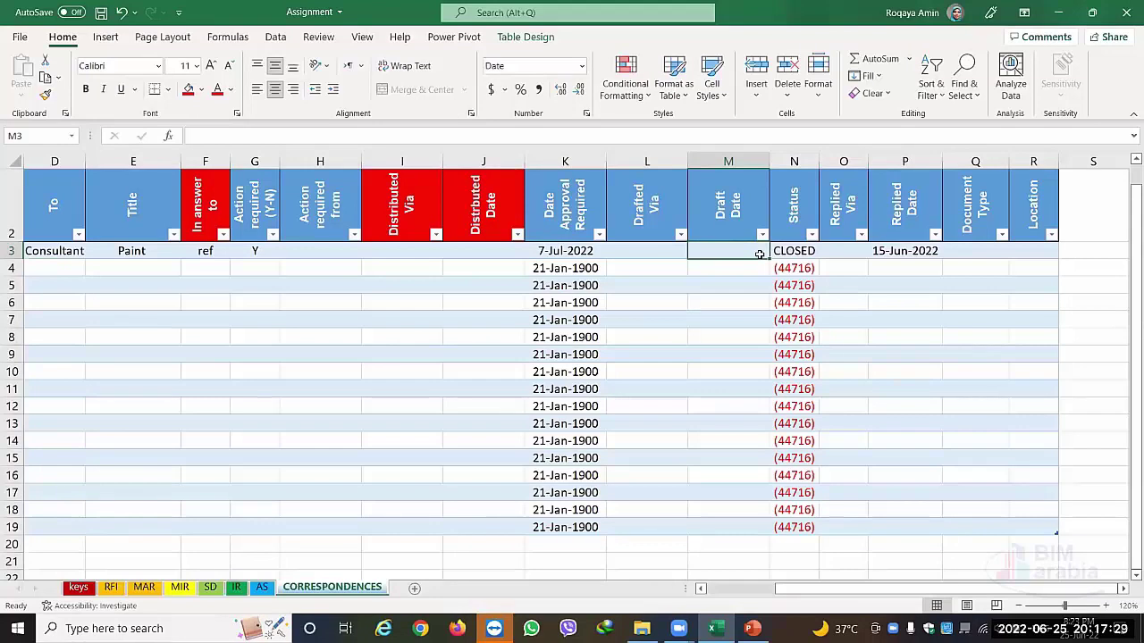
Fill the Drafted Via and Draft Date header cells with red.
click(637, 255)
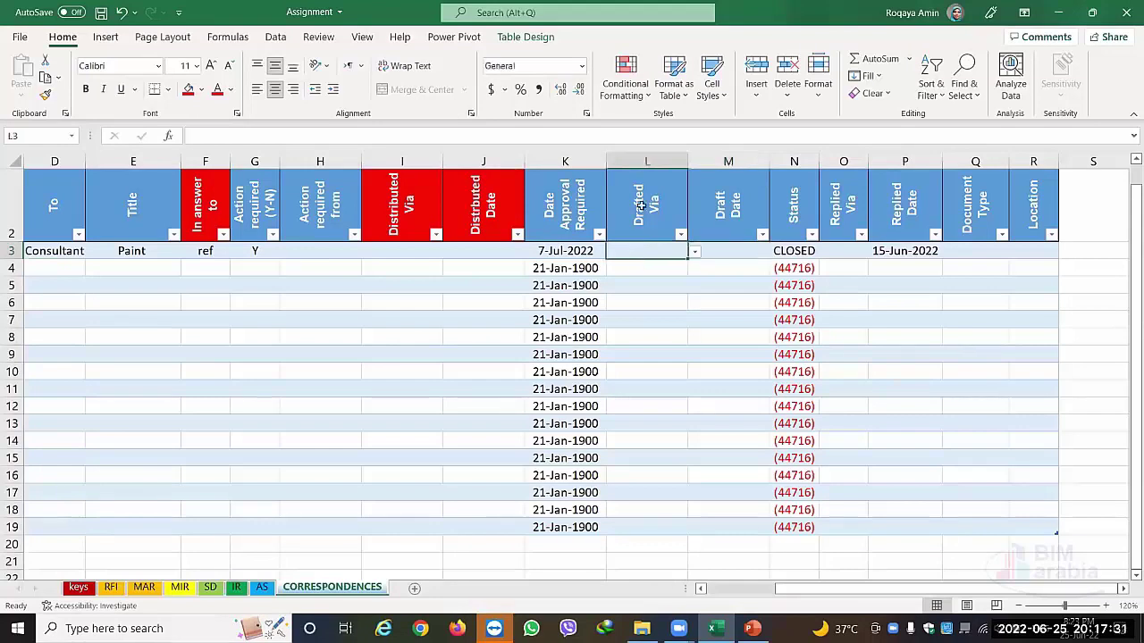
drag(640, 206, 728, 207)
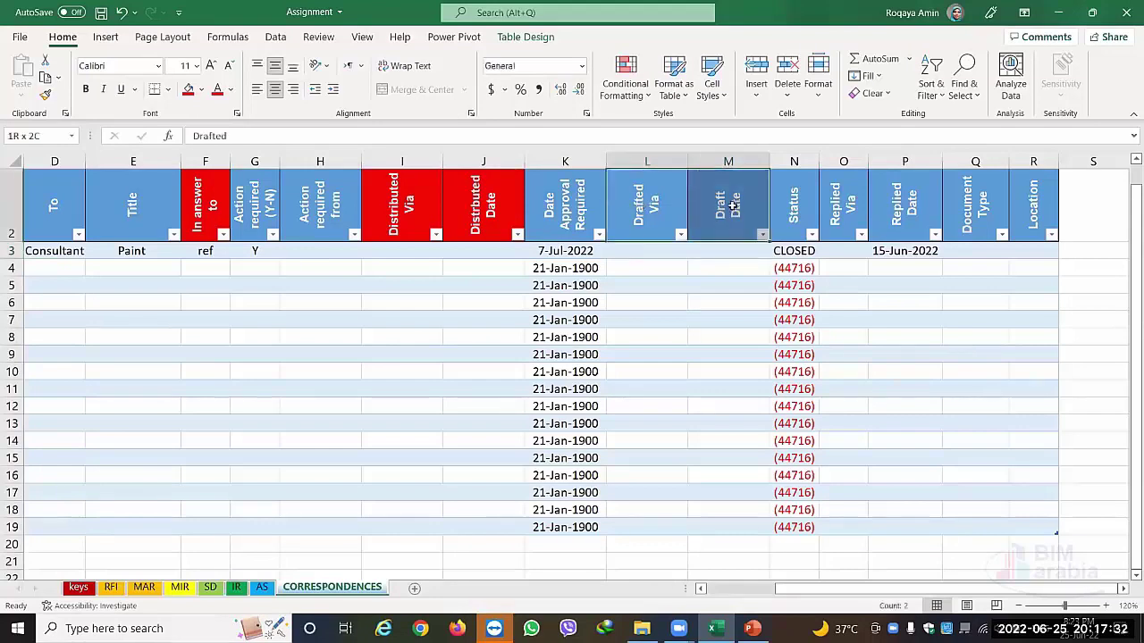
click(190, 89)
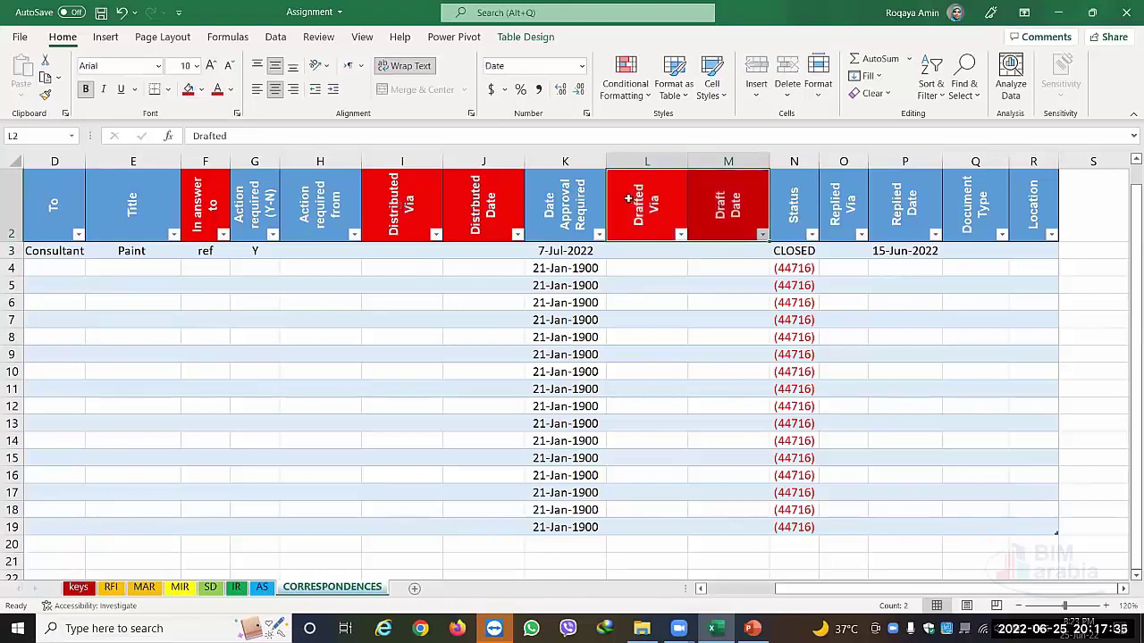
Examine row 3's Status formula and the Replied Date and Action required (Y-N) cells it depends on.
click(749, 250)
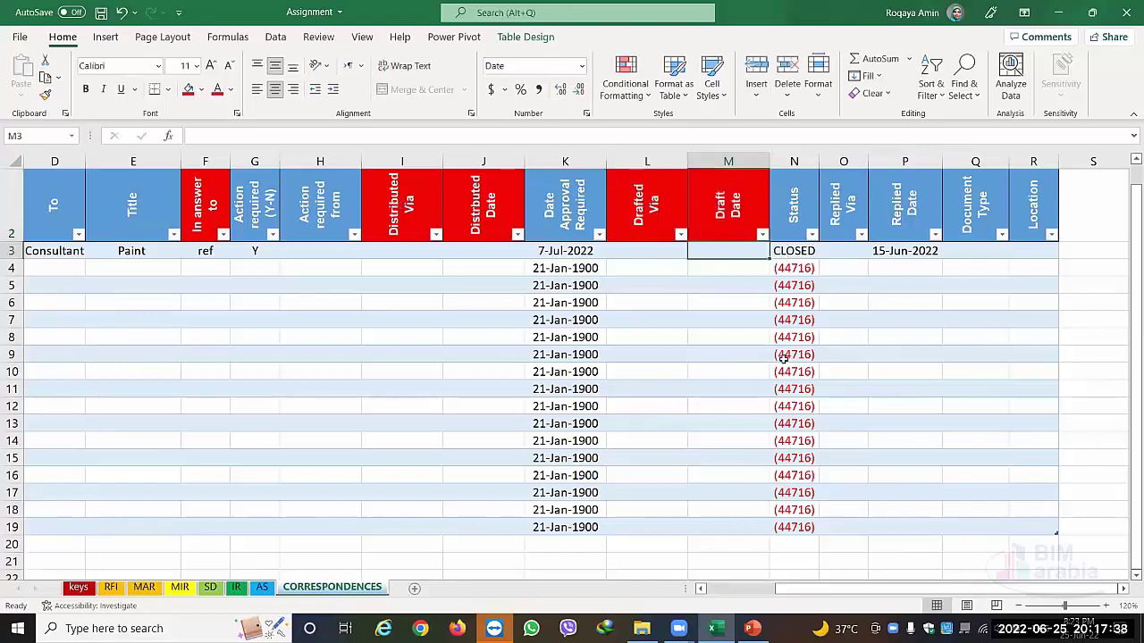
click(800, 251)
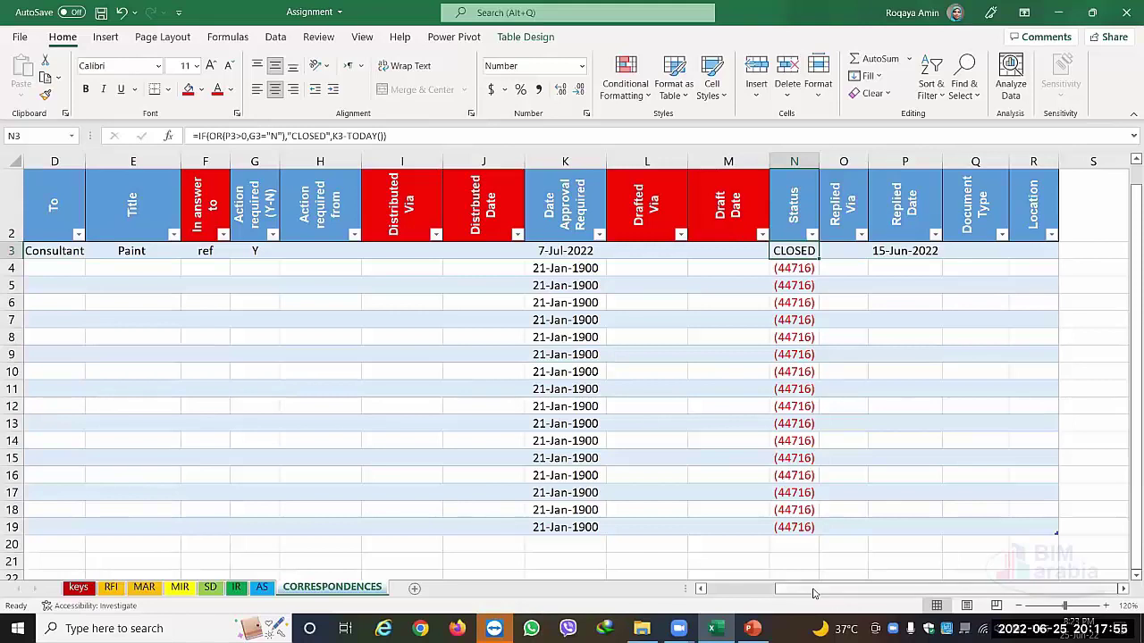
drag(840, 590, 840, 589)
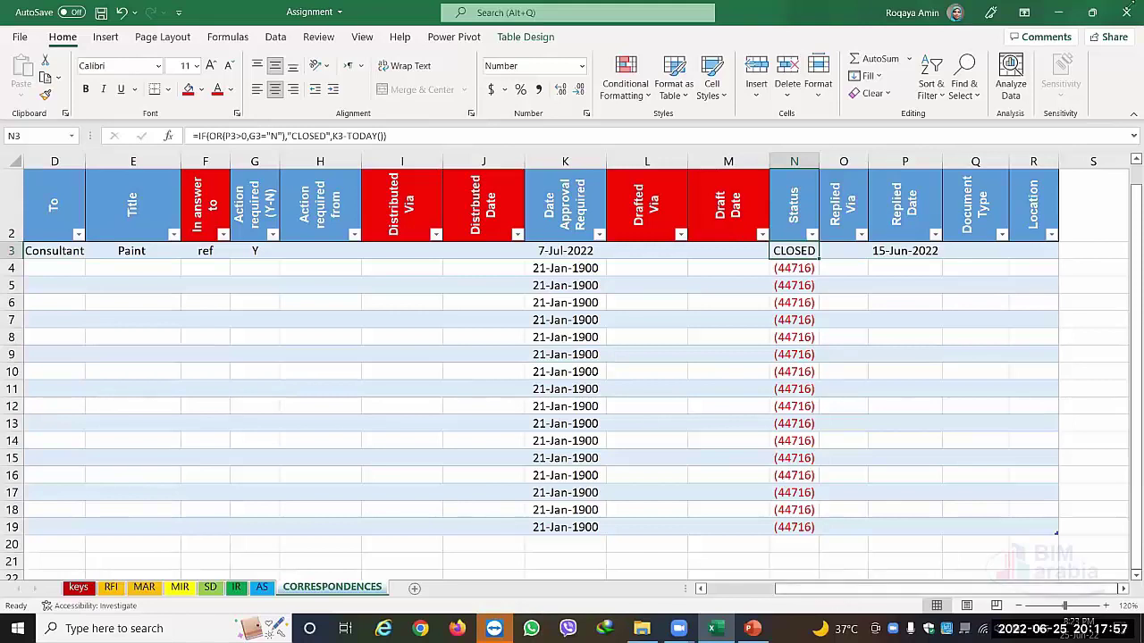
click(907, 253)
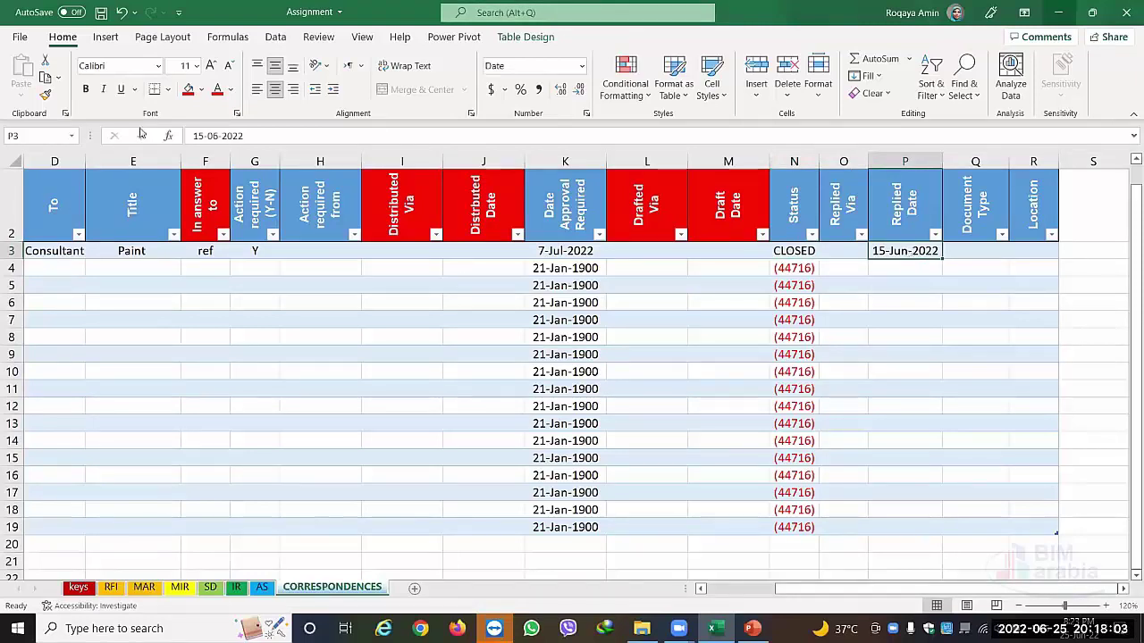
click(259, 253)
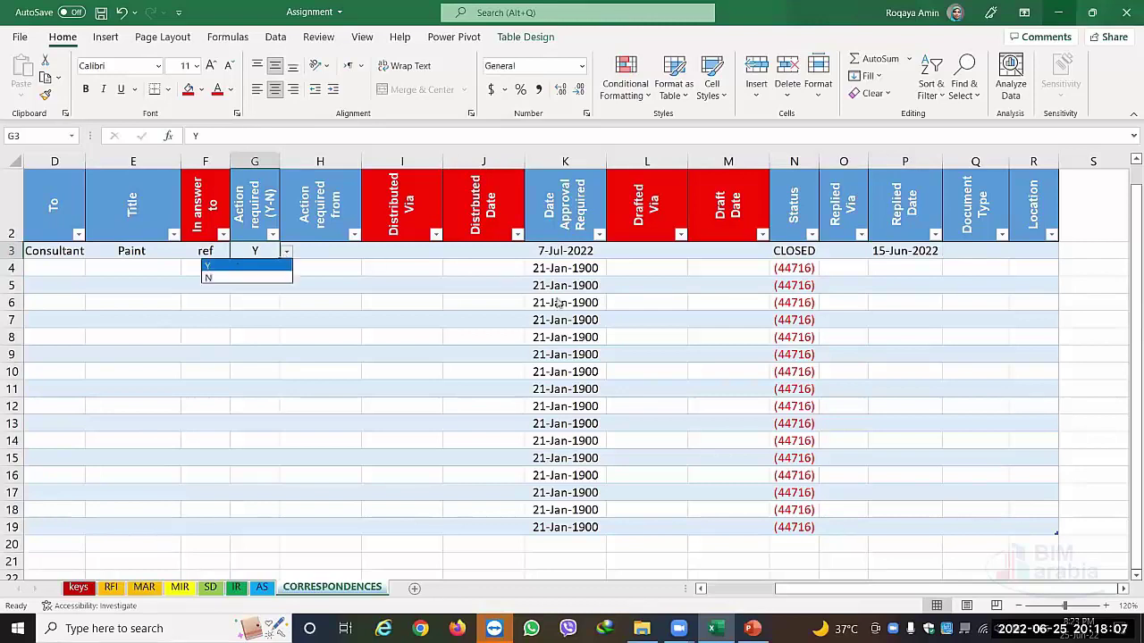
click(807, 252)
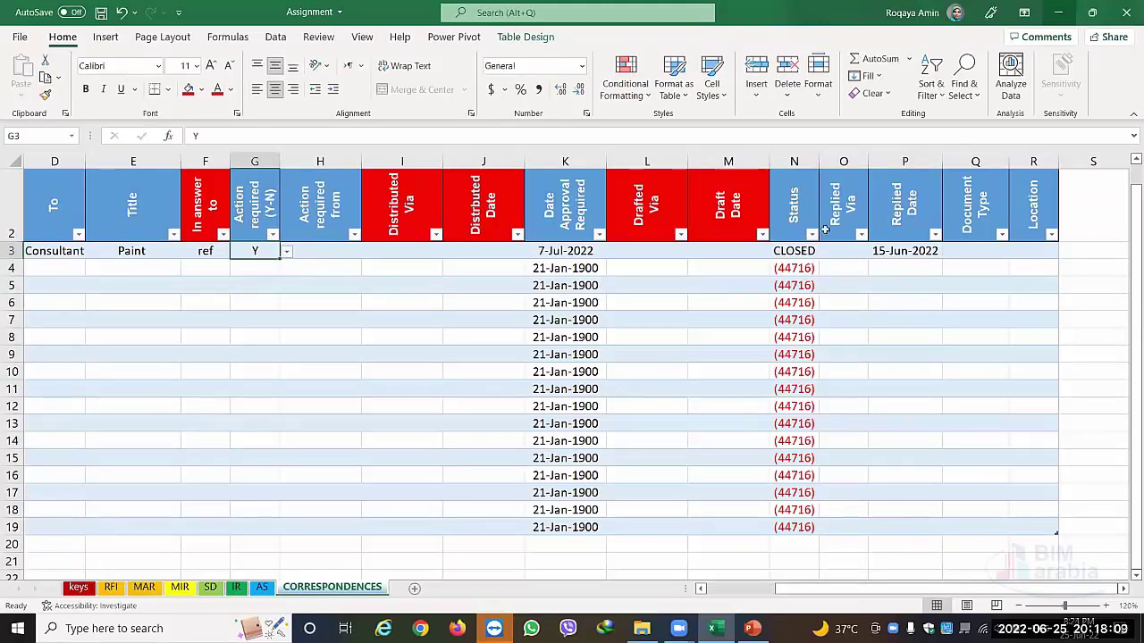
click(803, 251)
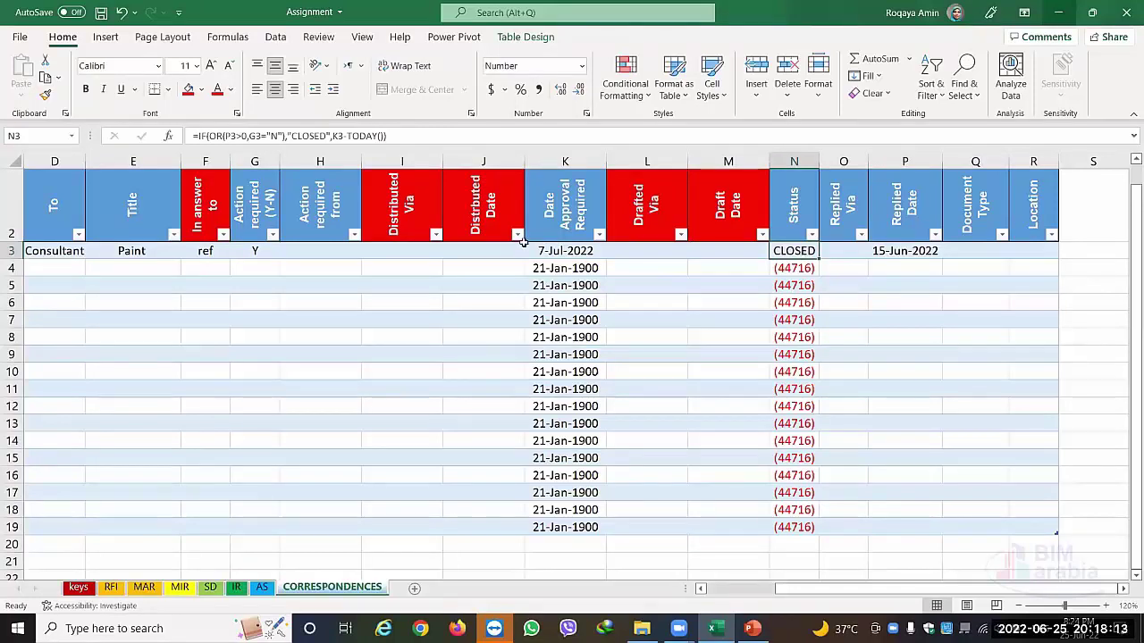
Set row 3's Action required (Y-N) to N and check its Status and Replied Date cells.
click(254, 253)
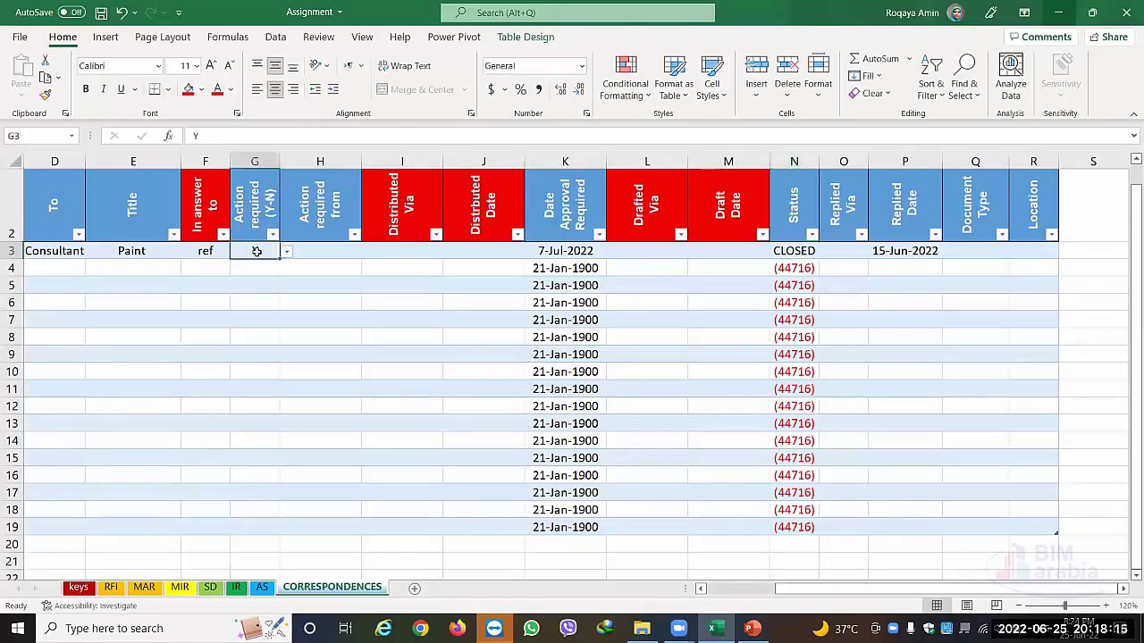
click(286, 253)
click(248, 284)
click(790, 251)
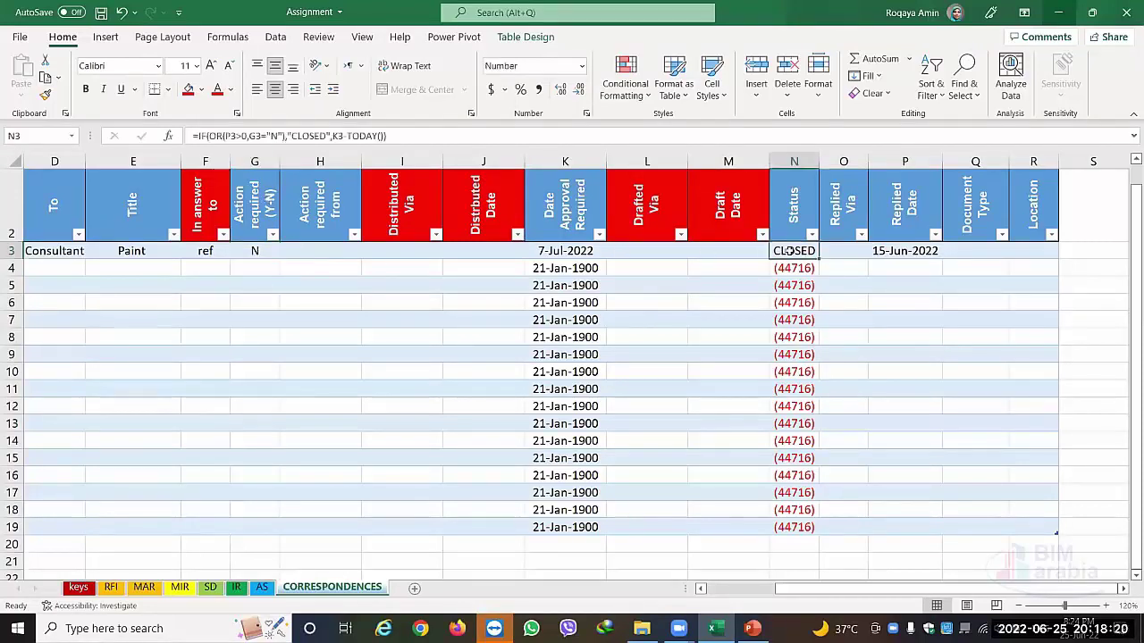
click(905, 253)
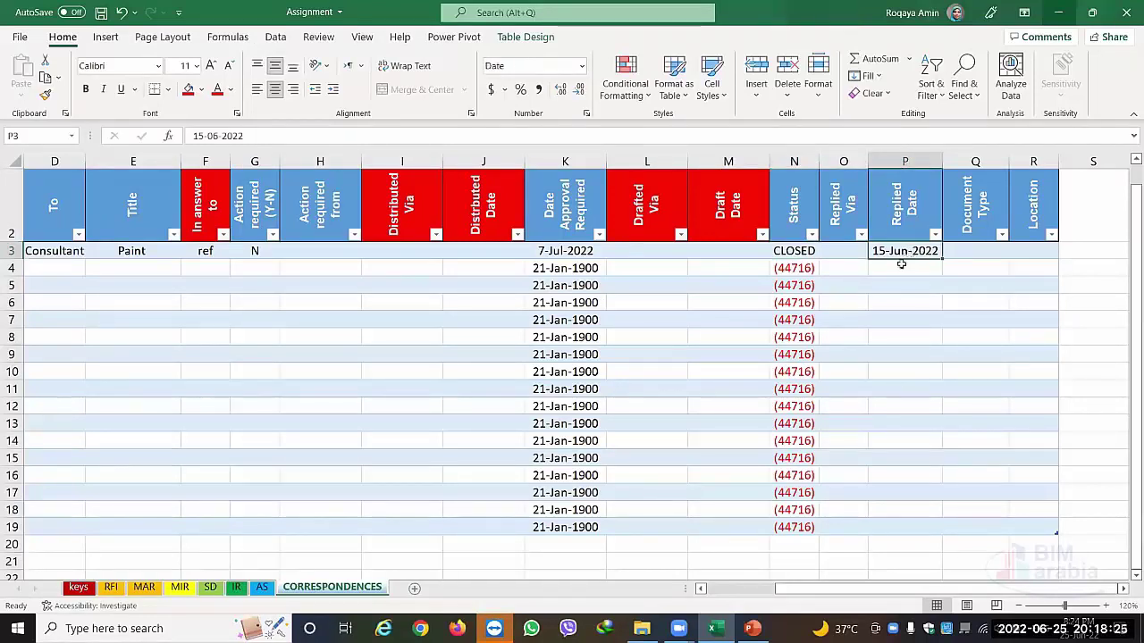
click(792, 251)
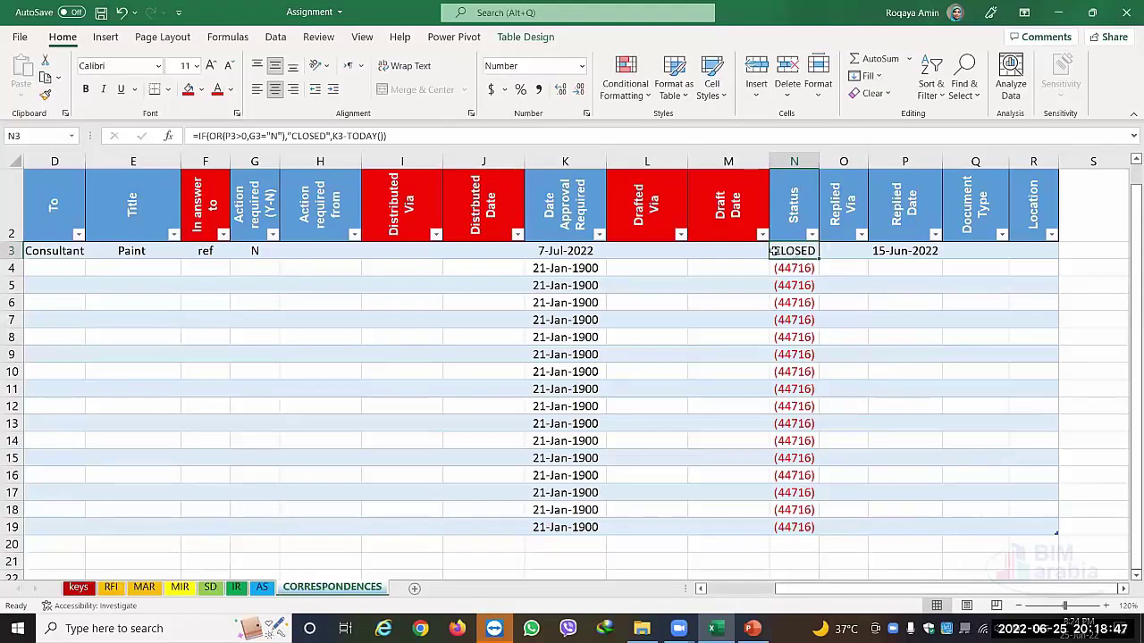
Clear row 3's Replied Date, set its Action required (Y-N) to Y and check the Status cell.
click(905, 251)
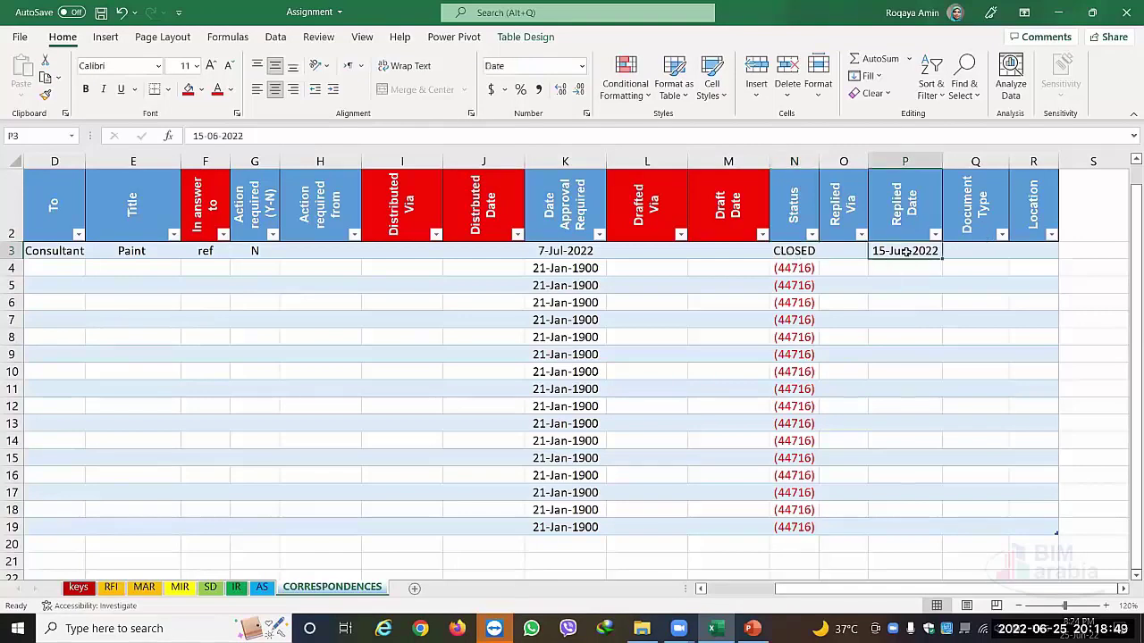
key(Delete)
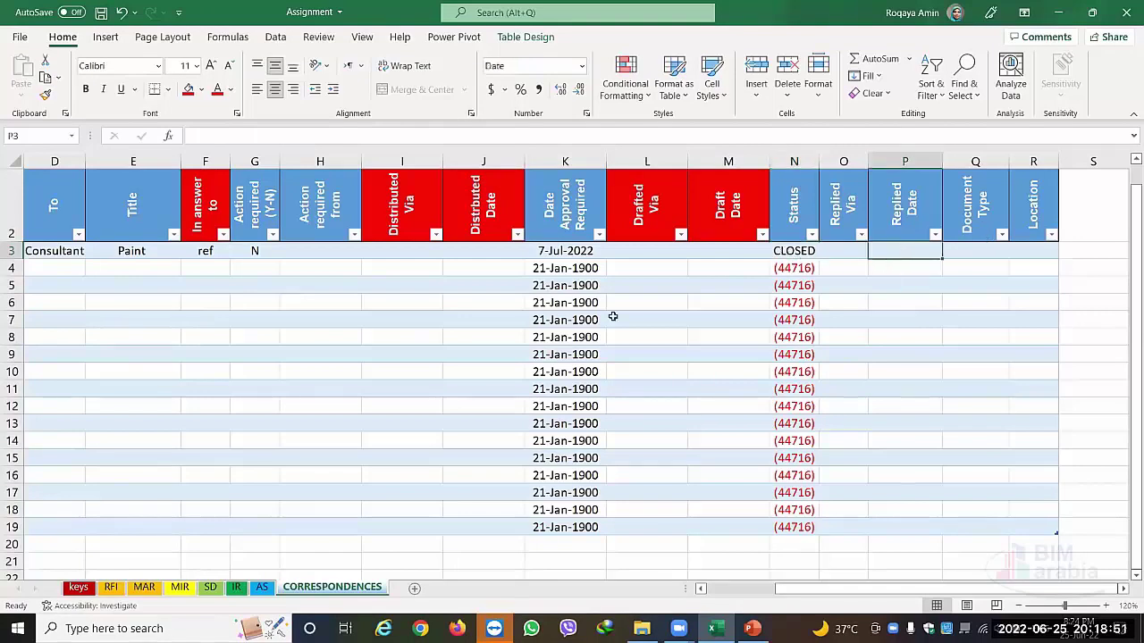
click(268, 300)
click(268, 252)
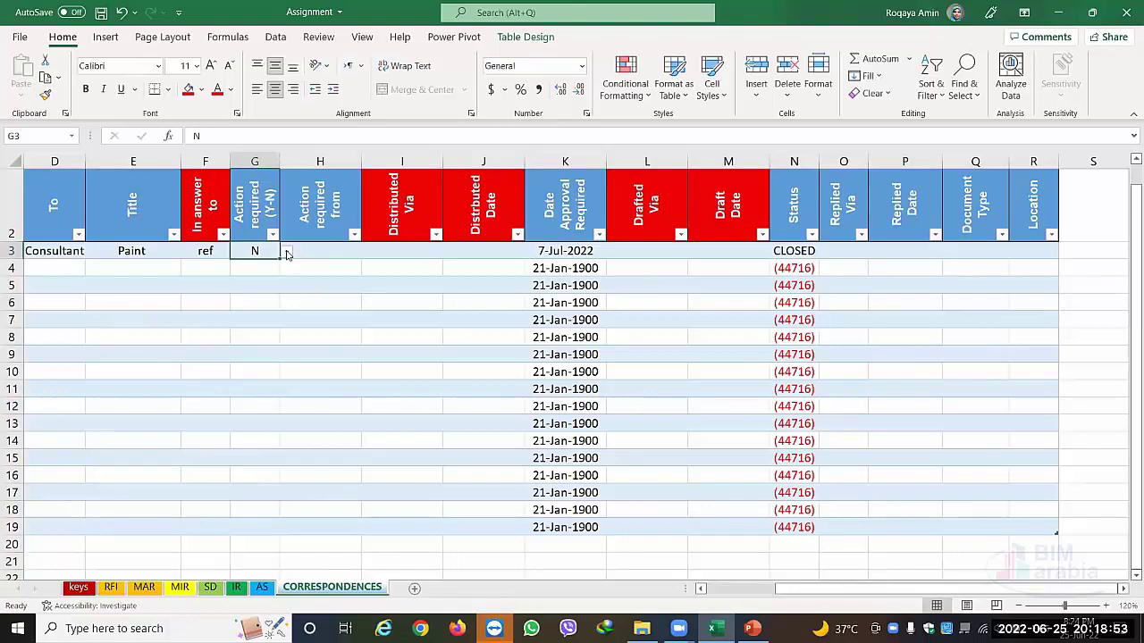
click(287, 253)
click(240, 266)
click(308, 389)
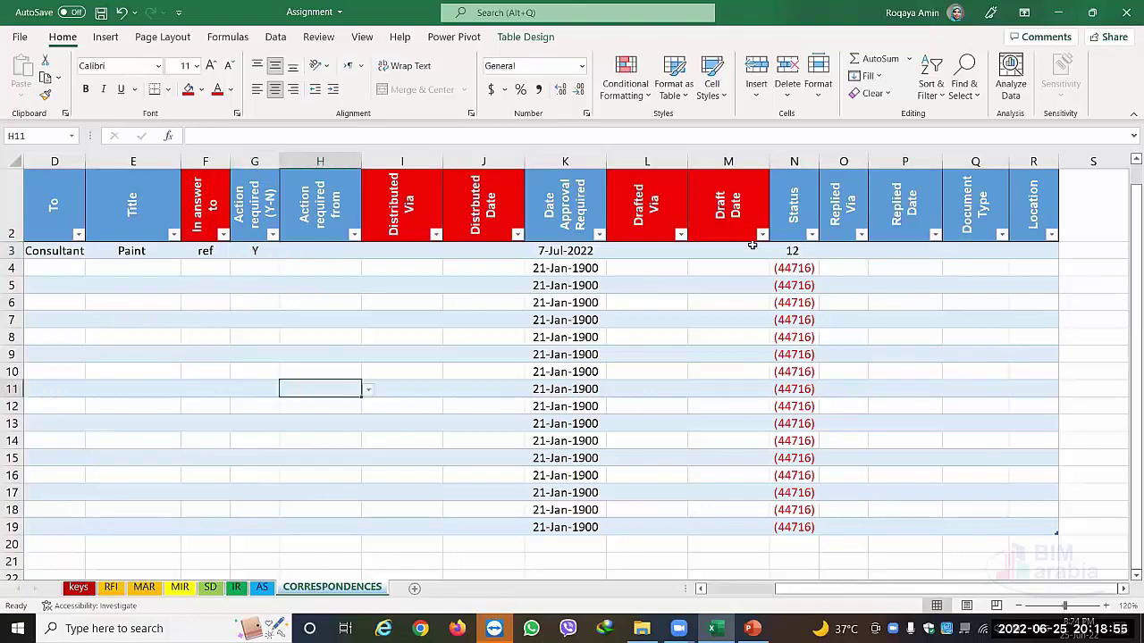
click(783, 251)
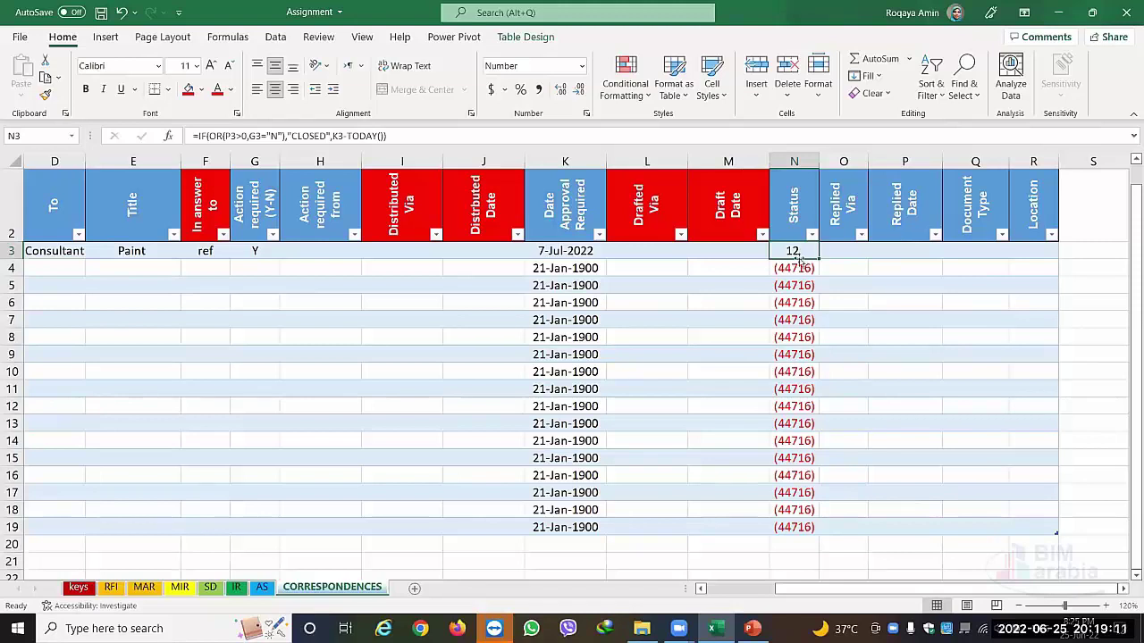
Set row 3's Received Date to 1-Jun-2022.
click(553, 256)
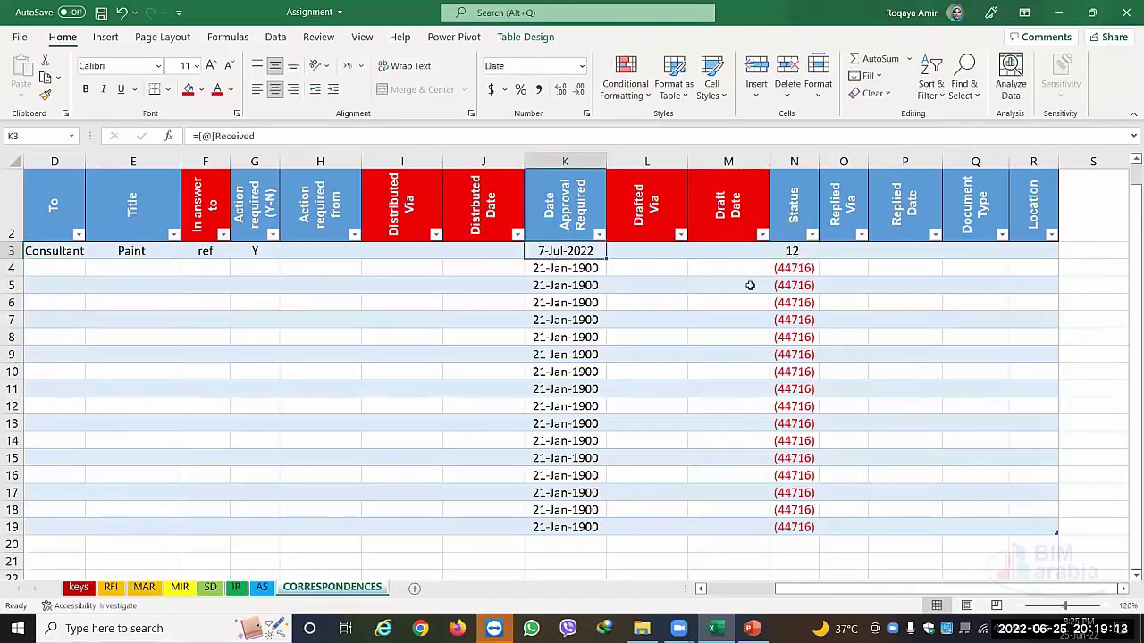
key(Left)
key(Left)
key(Left)
key(Left)
key(Left)
key(Left)
key(Left)
key(Left)
key(Left)
key(Left)
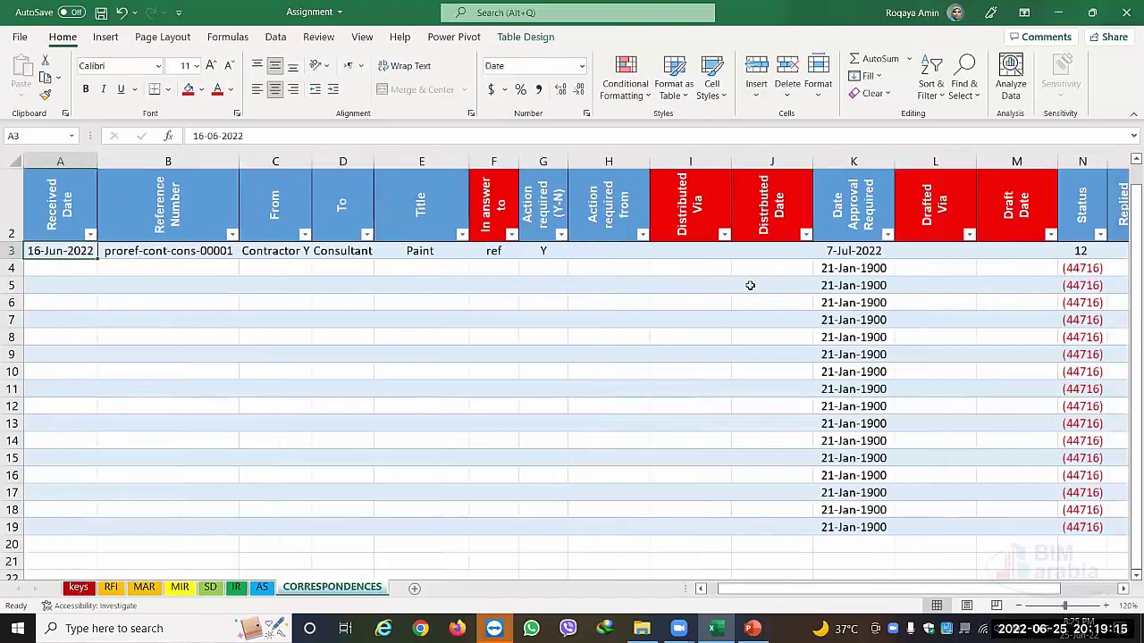
key(End)
key(alt)
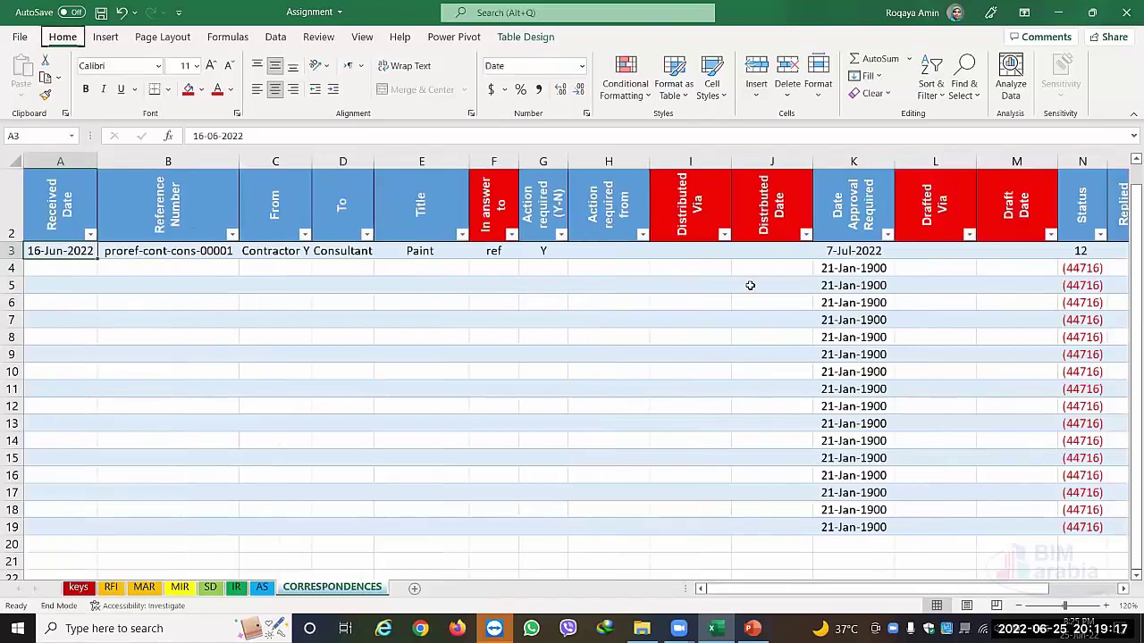
key(n)
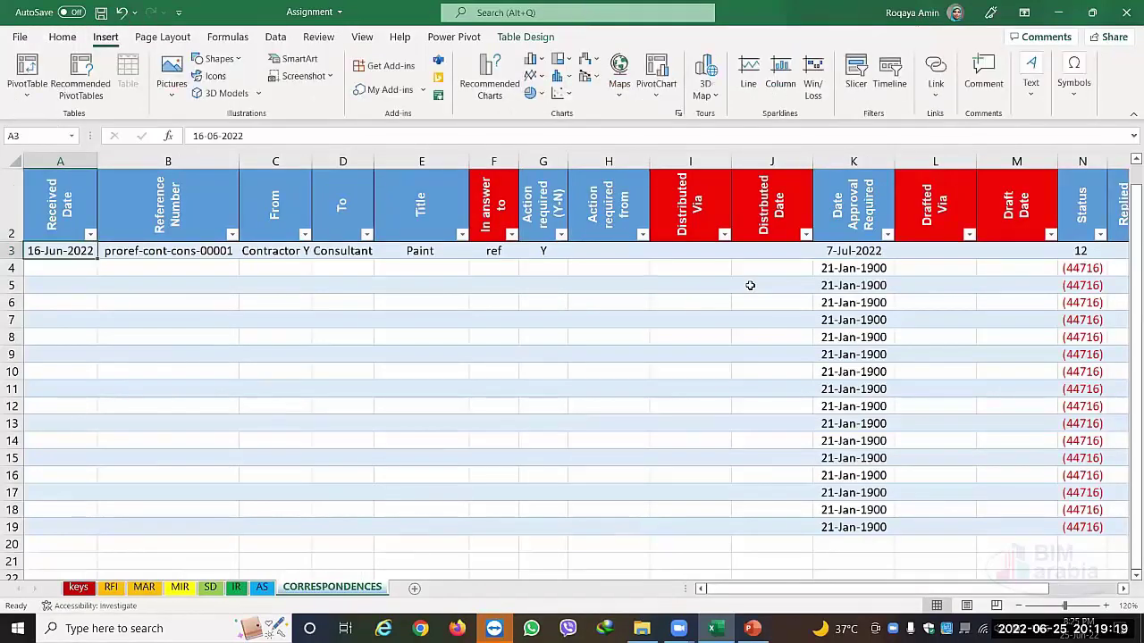
text(1/6)
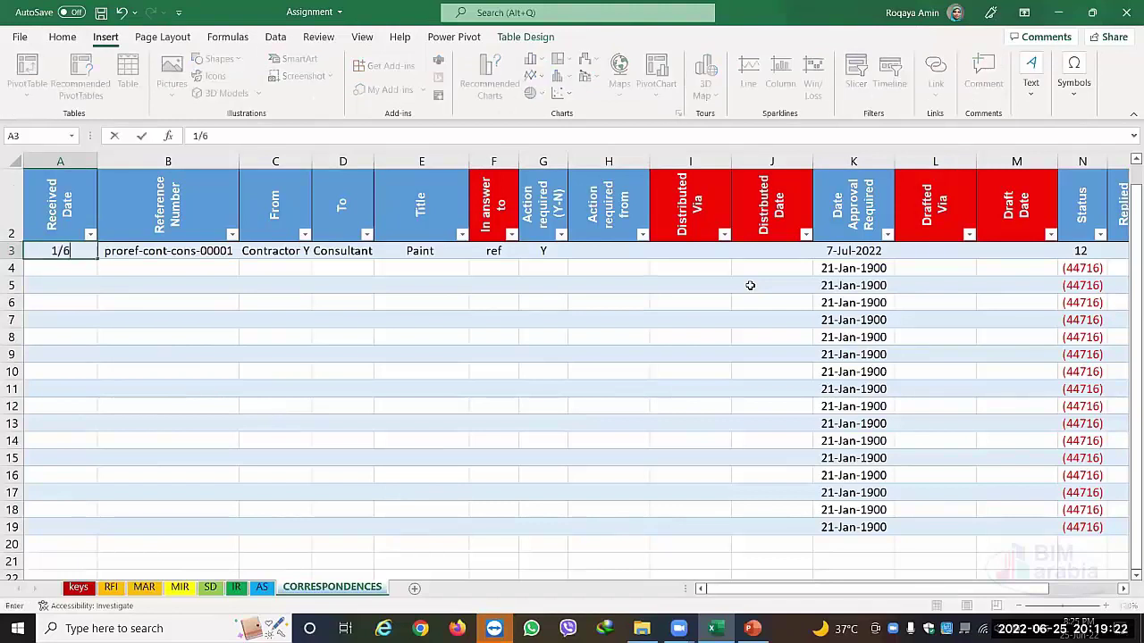
key(Return)
key(Up)
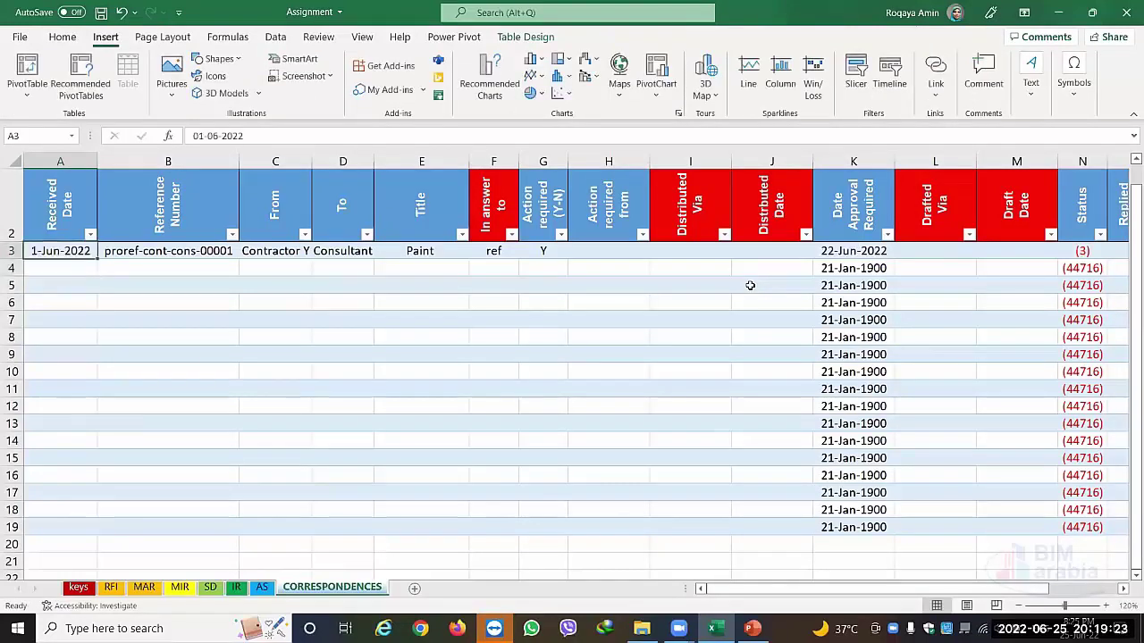
Go across row 3 to its Status cell and examine the recalculated value and formula.
key(Right)
key(Right)
key(Right)
key(Right)
key(Right)
key(Right)
key(Right)
key(Right)
key(Right)
key(Right)
key(Right)
key(Right)
key(Right)
key(Right)
key(Right)
key(Right)
key(Right)
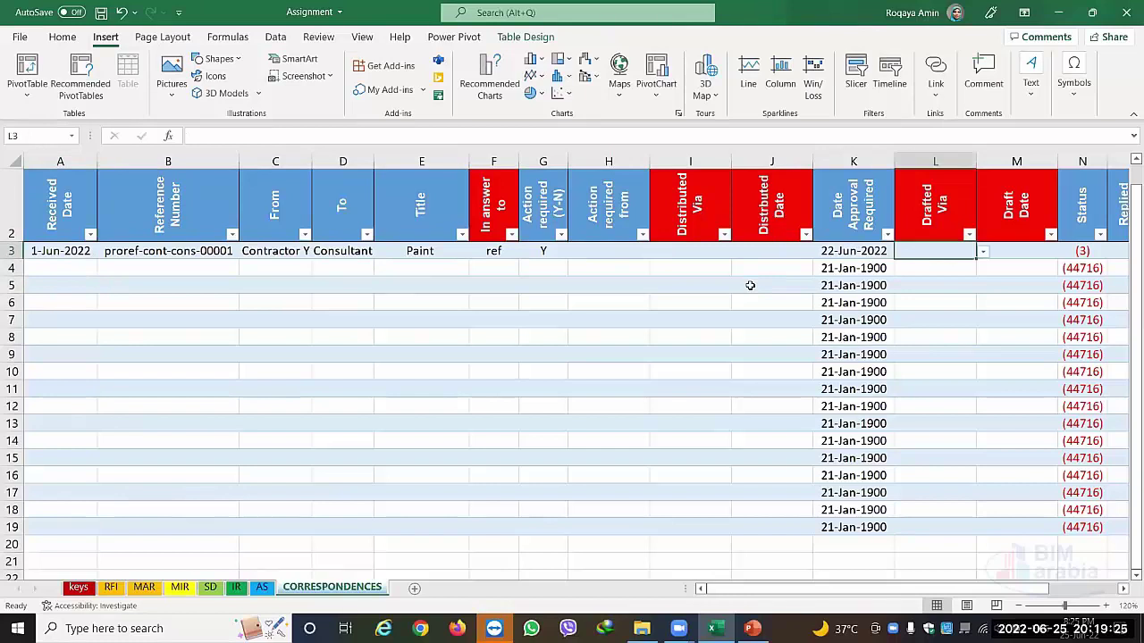
key(Left)
key(Left)
key(Left)
key(Left)
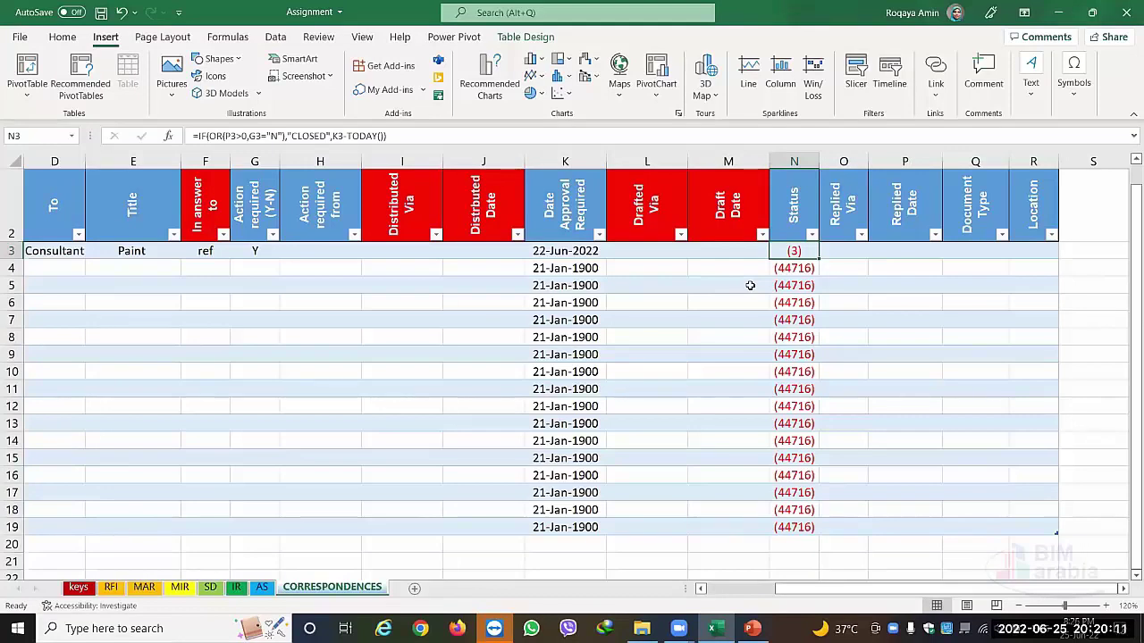
Examine row 3's Replied Date, Document Type and Location cells.
click(905, 259)
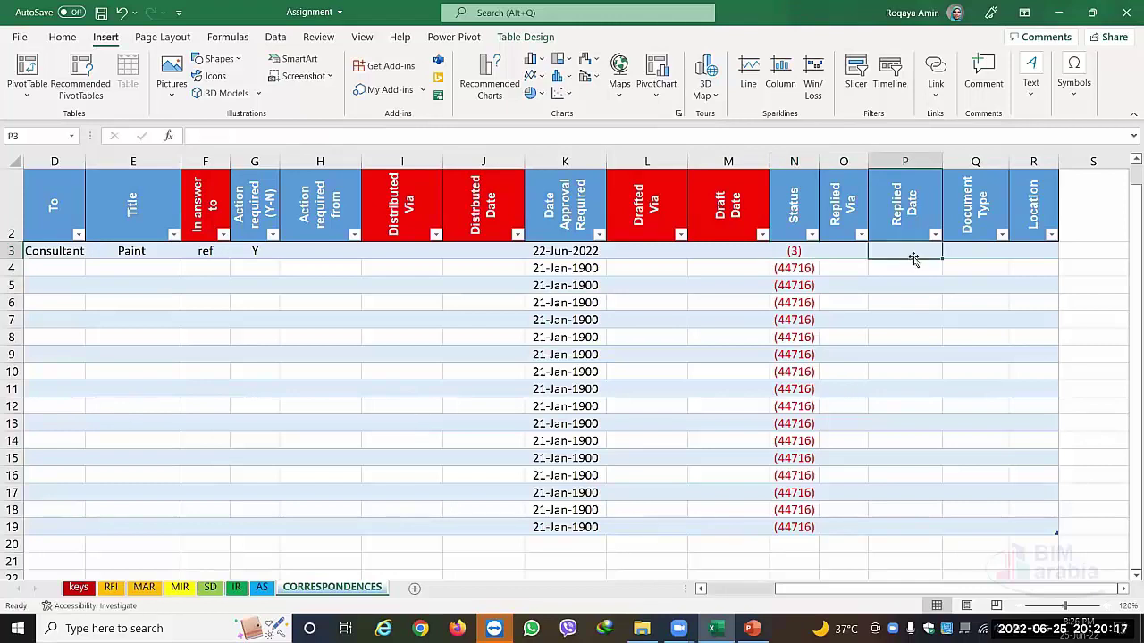
click(987, 259)
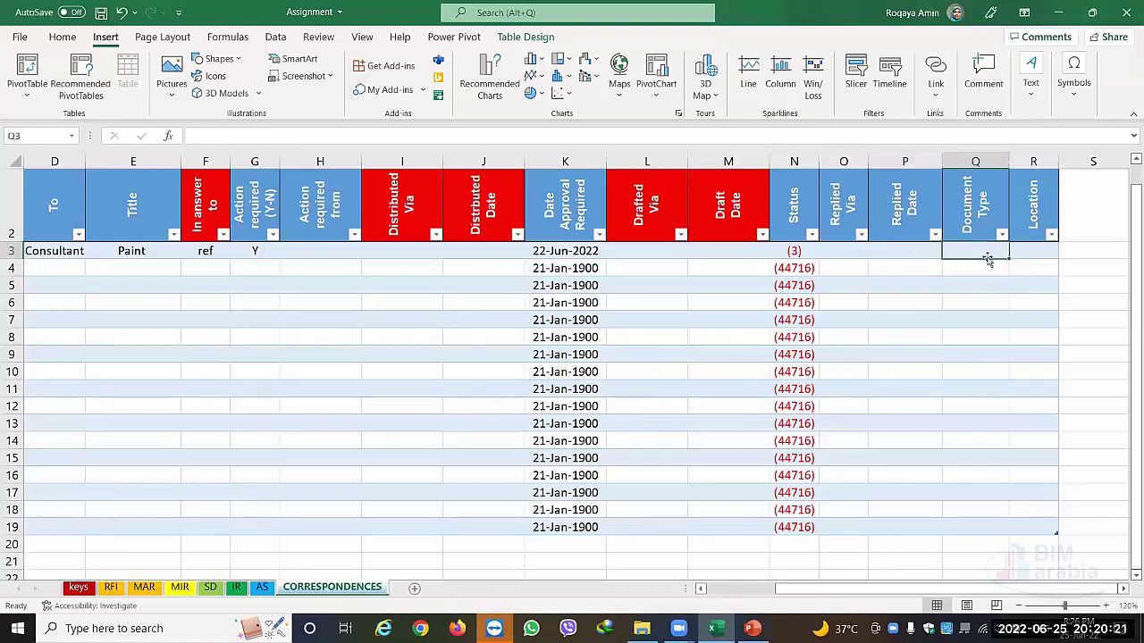
click(1009, 253)
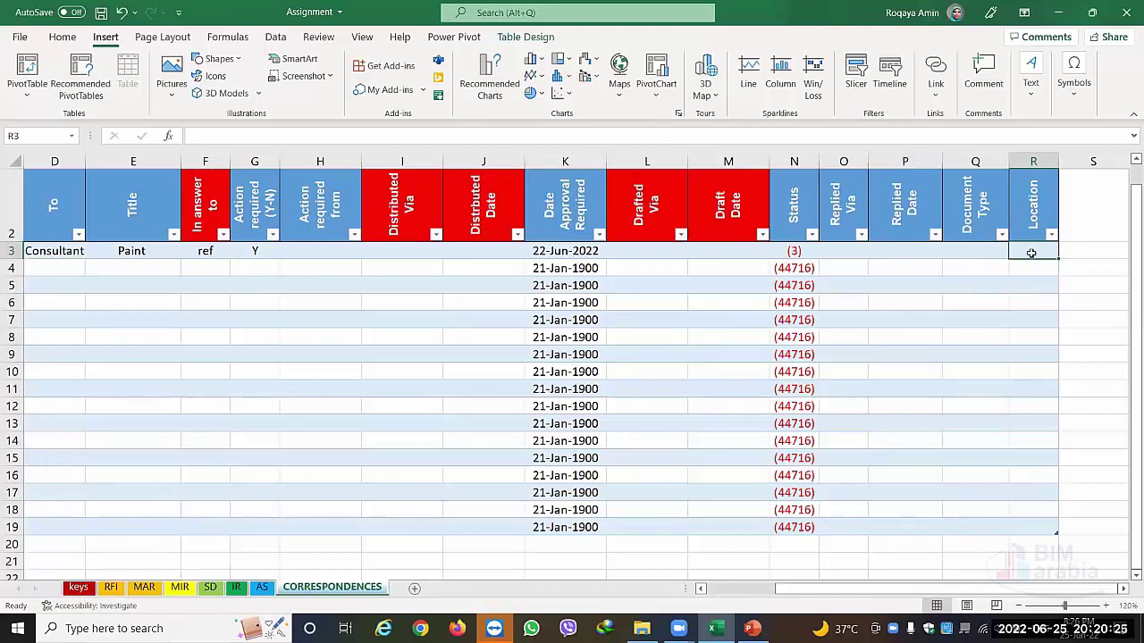
Fill the Replied Via and Replied Date header cells with red.
drag(840, 224, 885, 250)
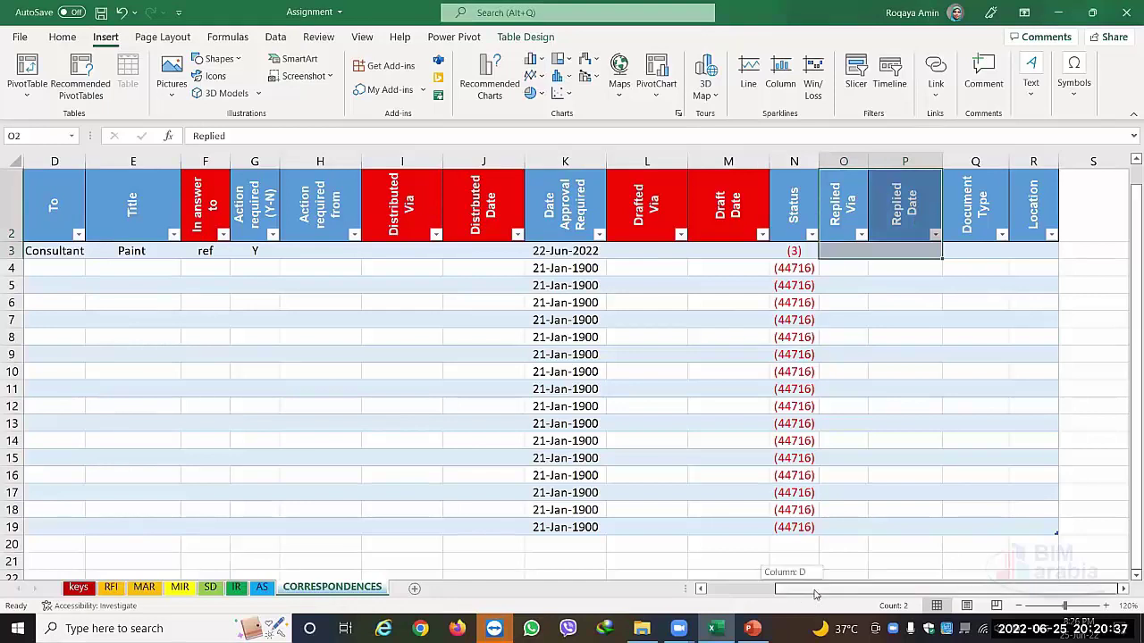
click(834, 420)
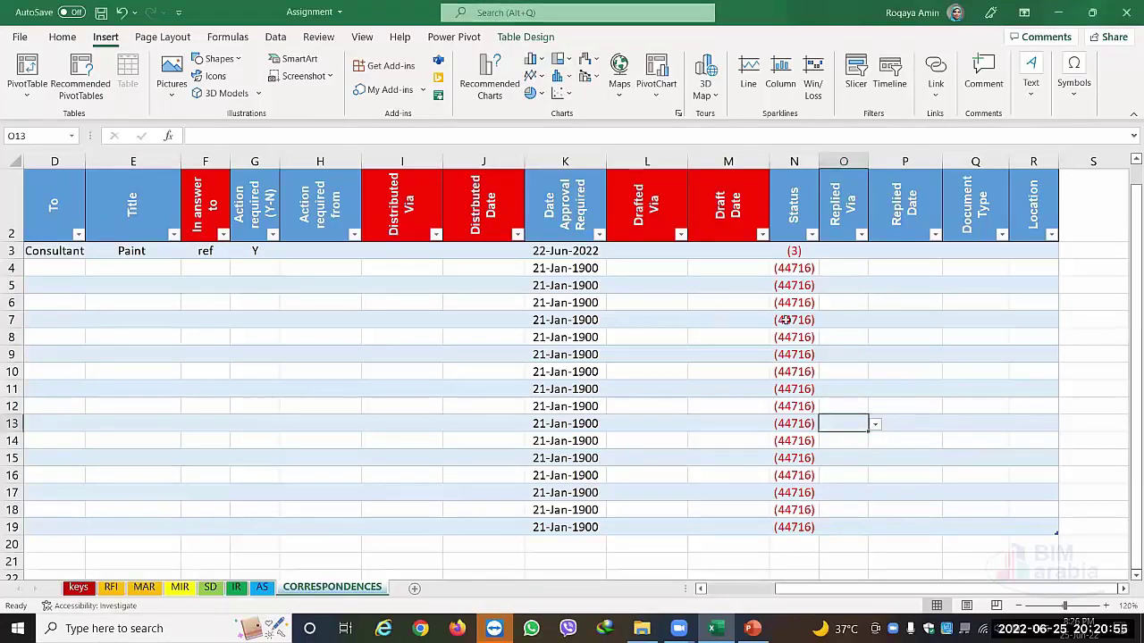
click(681, 321)
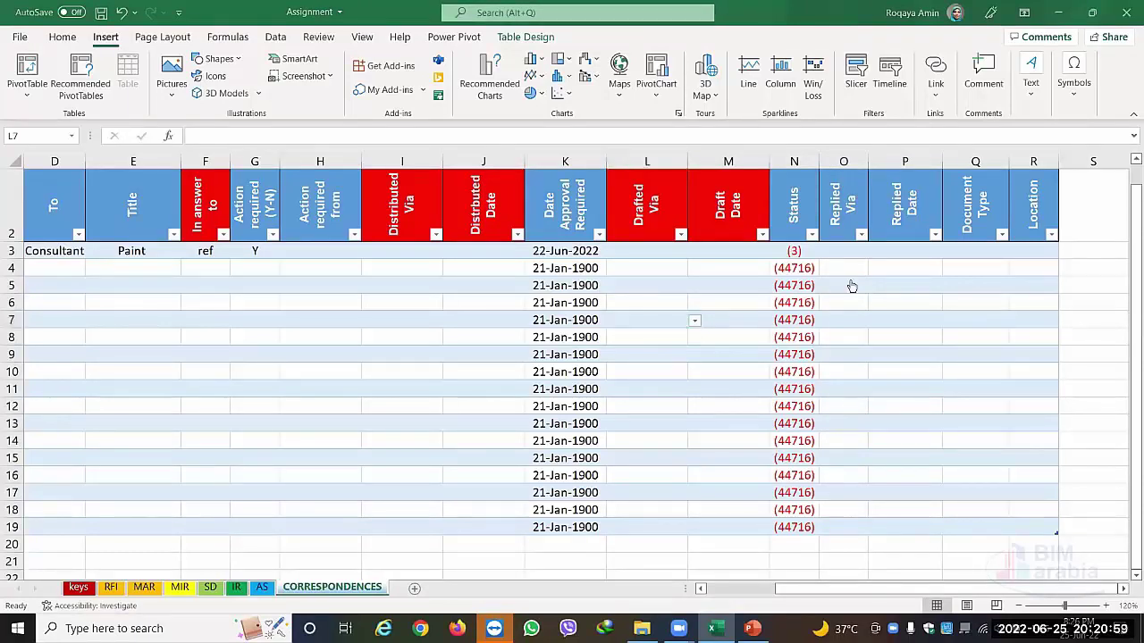
click(852, 208)
key(shift+Right)
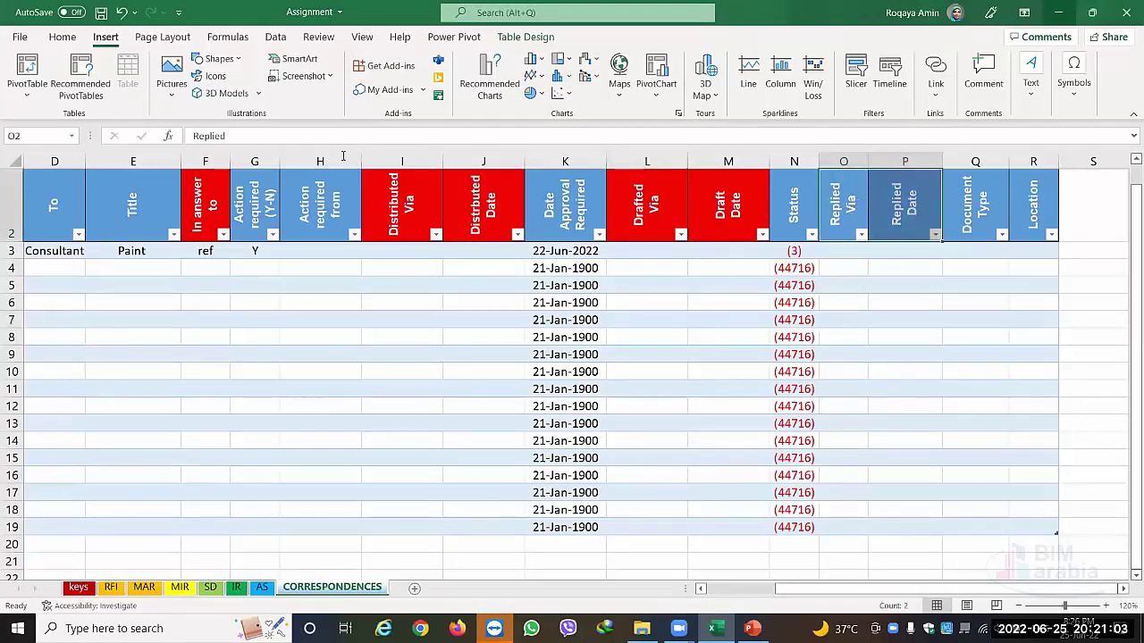
click(62, 36)
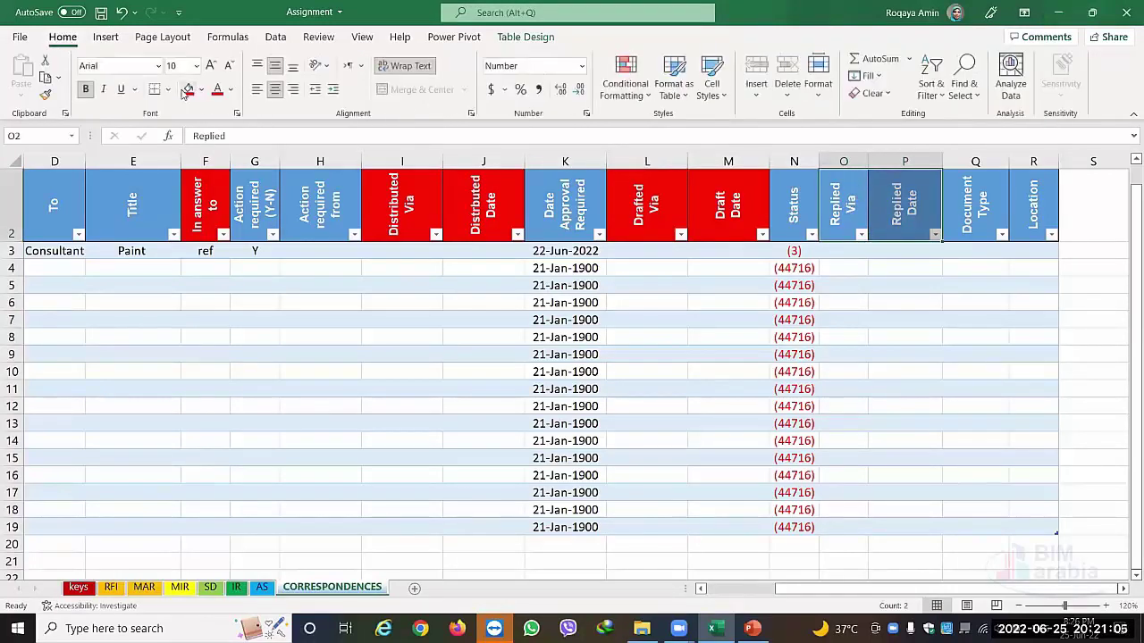
click(187, 89)
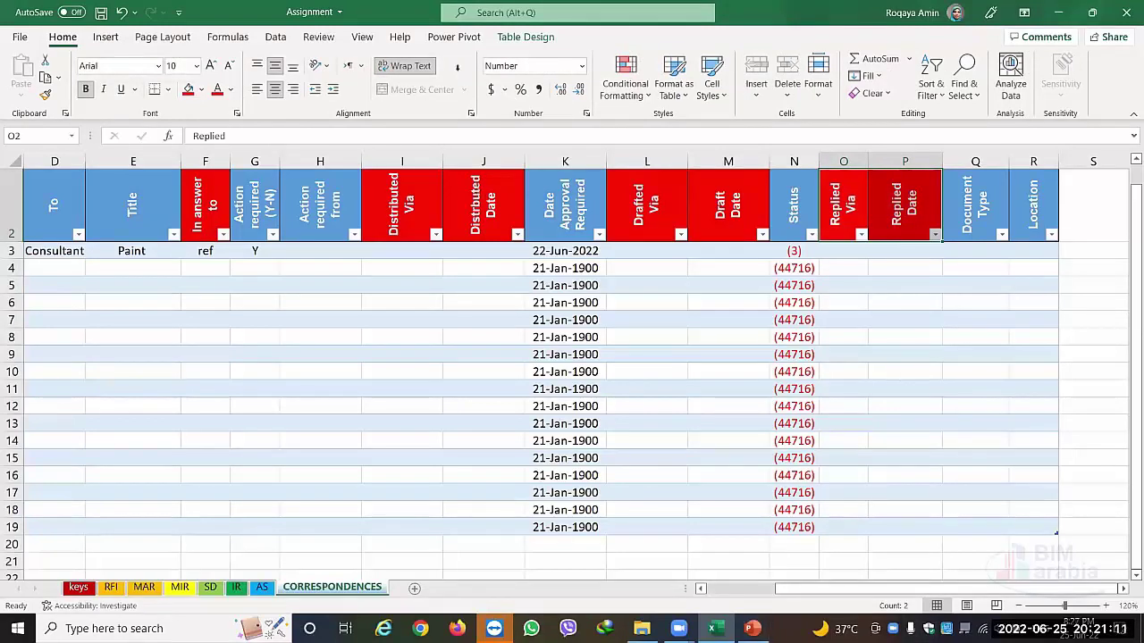
Select the Location header cell in the table's last column.
click(1088, 265)
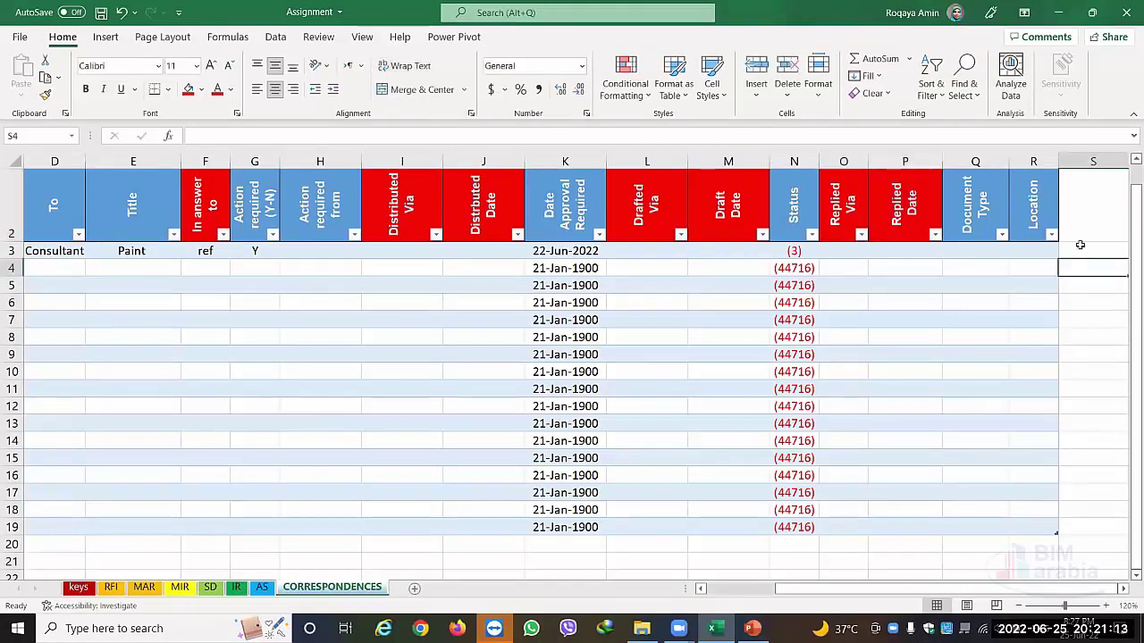
click(1079, 250)
click(1048, 212)
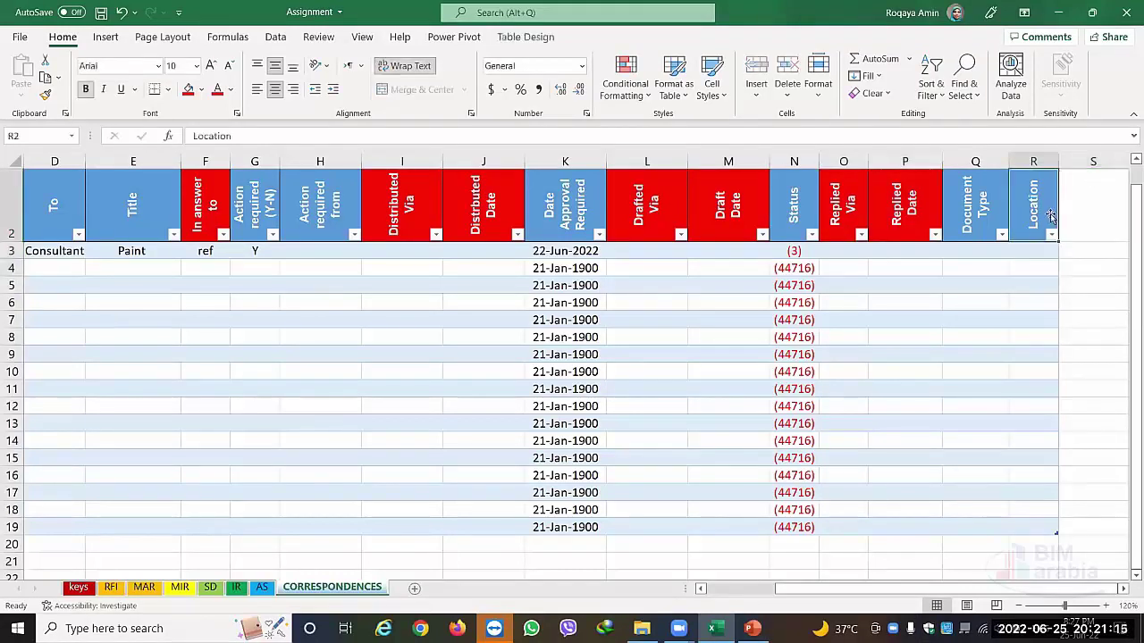